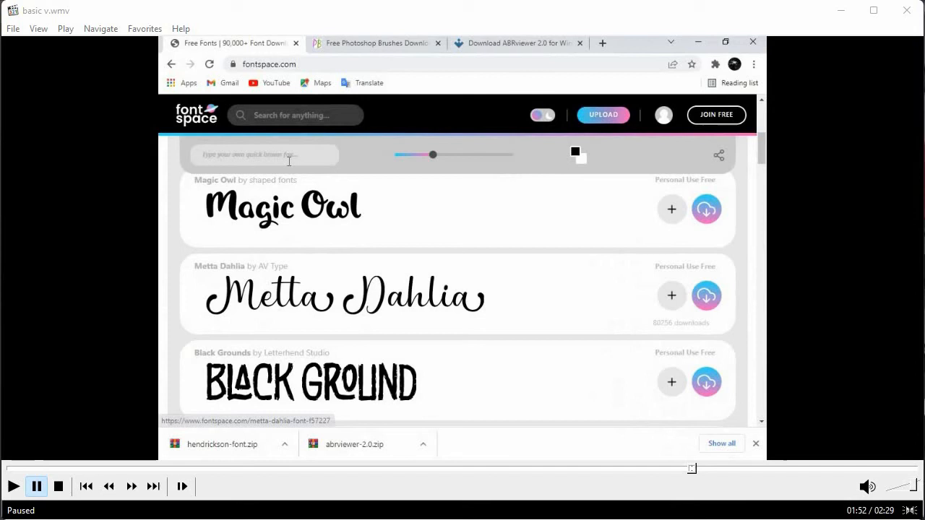
key(space)
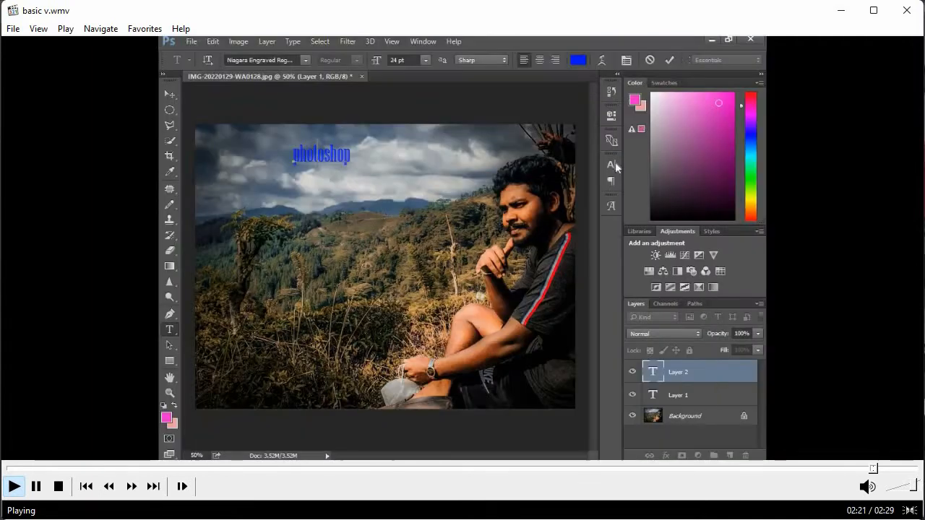
key(space)
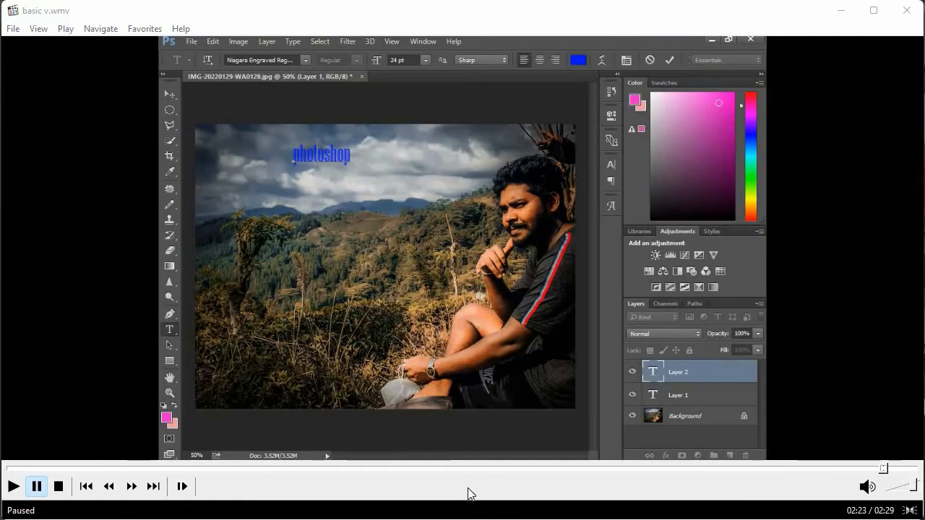
Step: Switch to Photoshop and open the stone wall image texture.jpg
click(471, 519)
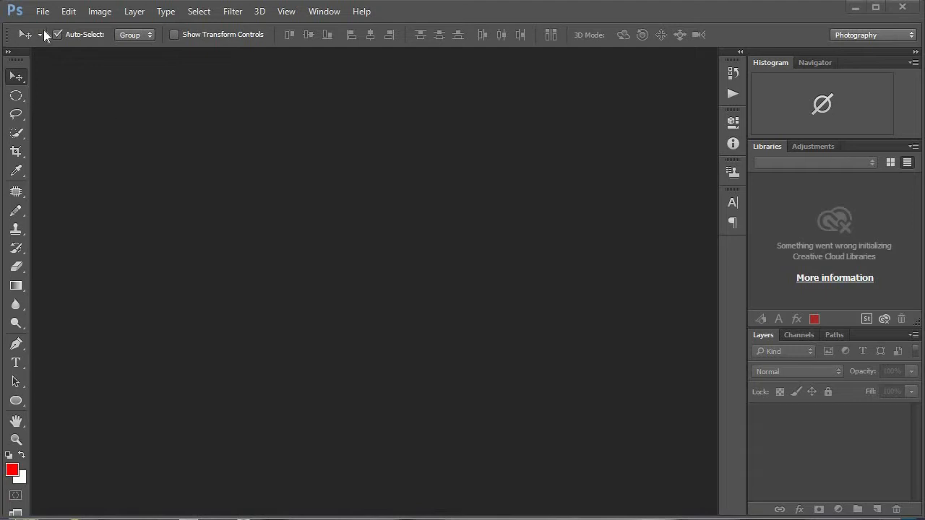
click(43, 11)
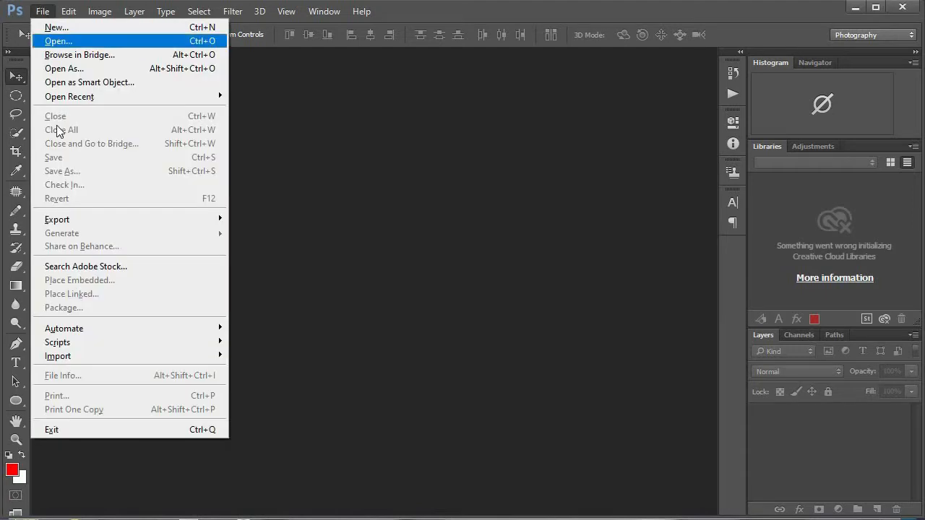
click(75, 44)
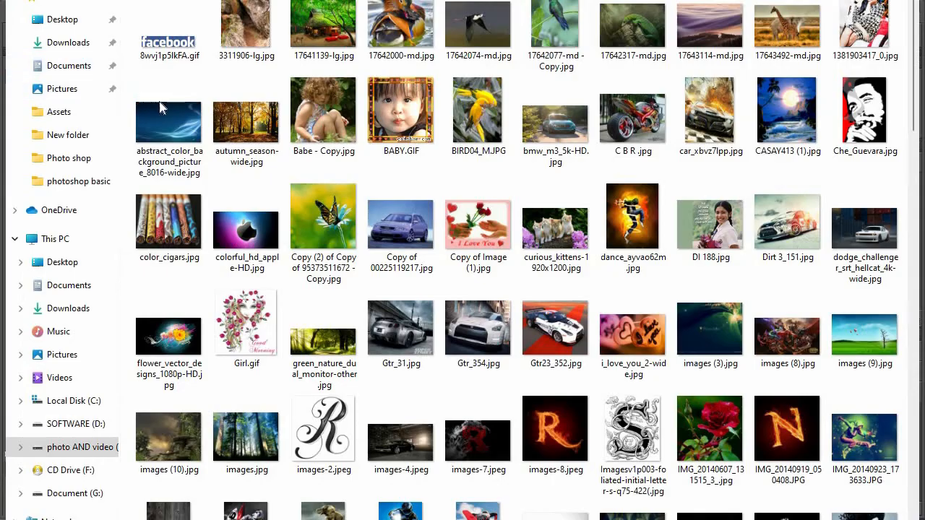
scroll(498, 268, down, 10)
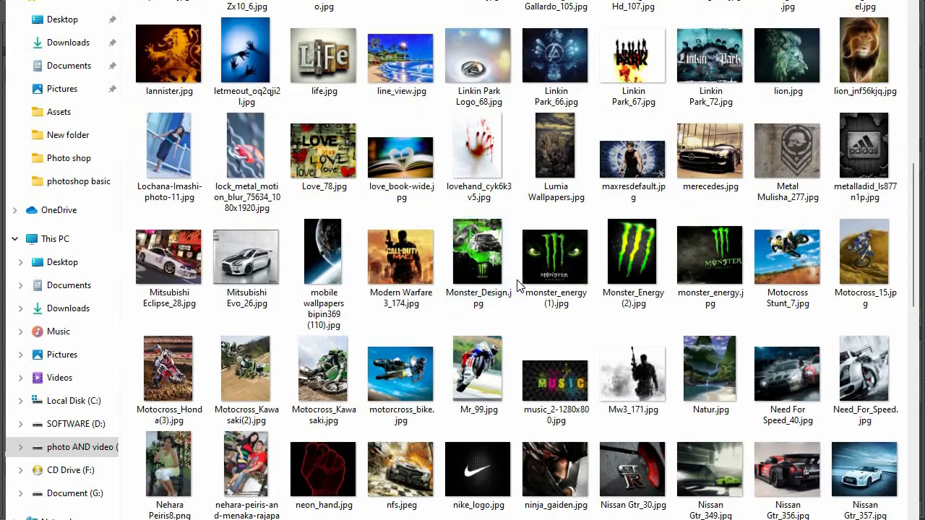
scroll(516, 284, down, 10)
double_click(656, 244)
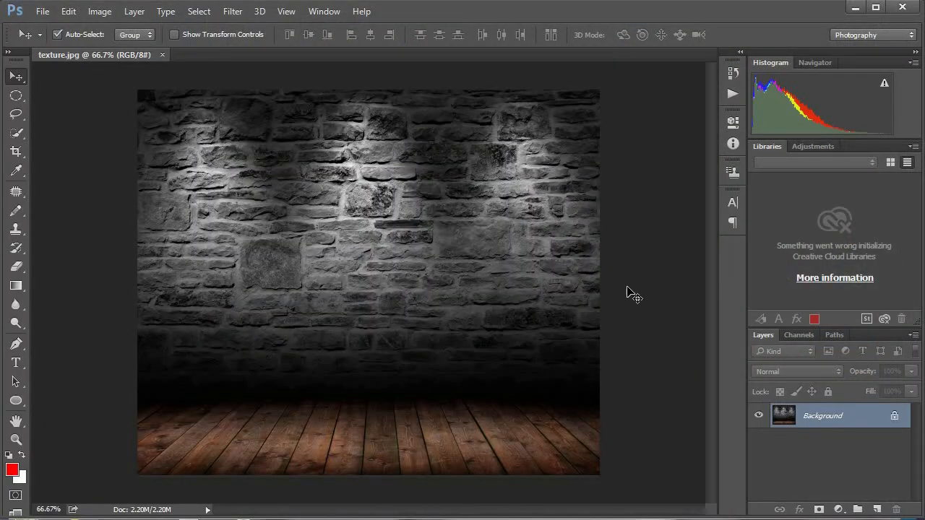
Step: Unlock the Background layer and add a new empty layer above it with the default settings
click(896, 419)
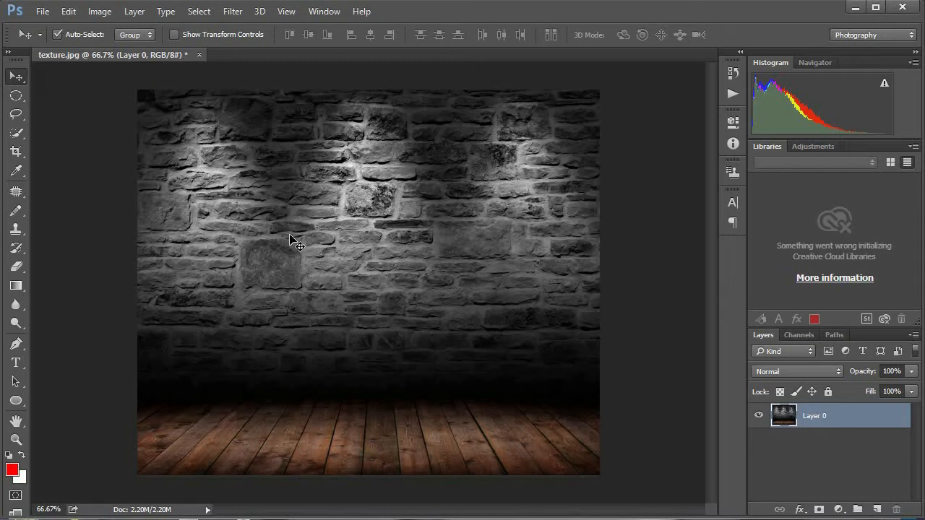
key(ctrl+shift+n)
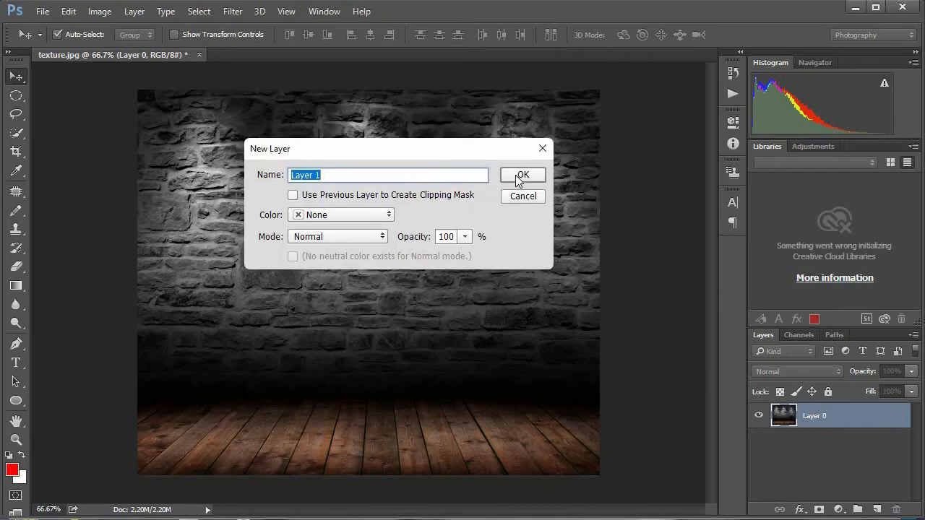
click(520, 178)
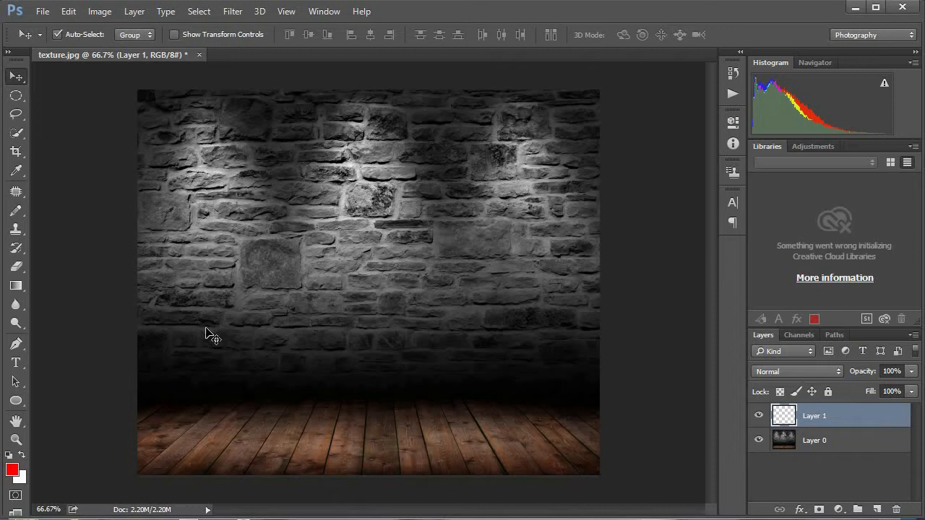
Step: Set the foreground color to the gray hex value 999999
click(14, 473)
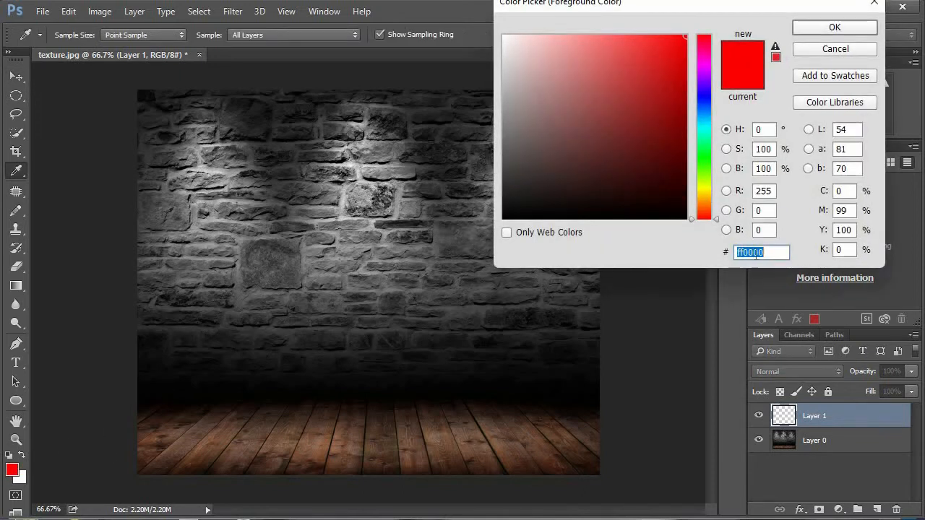
text(9)
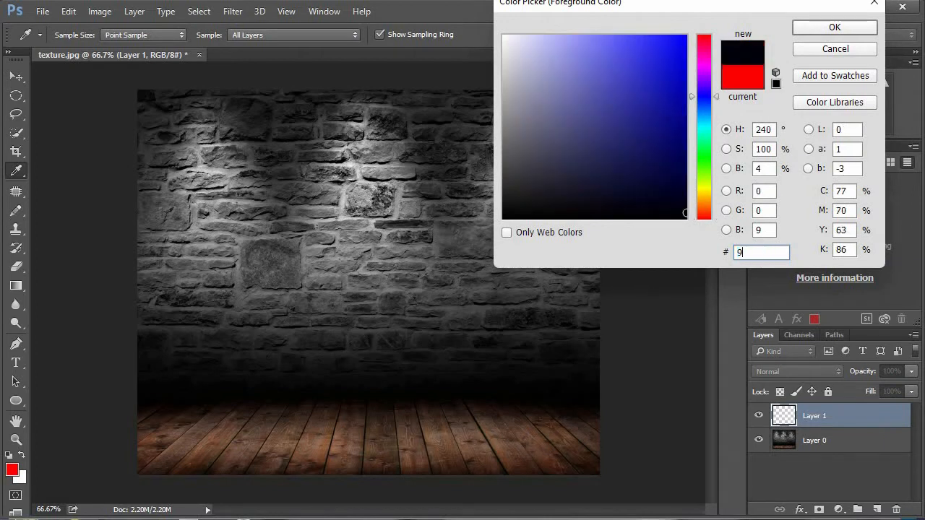
text(9999)
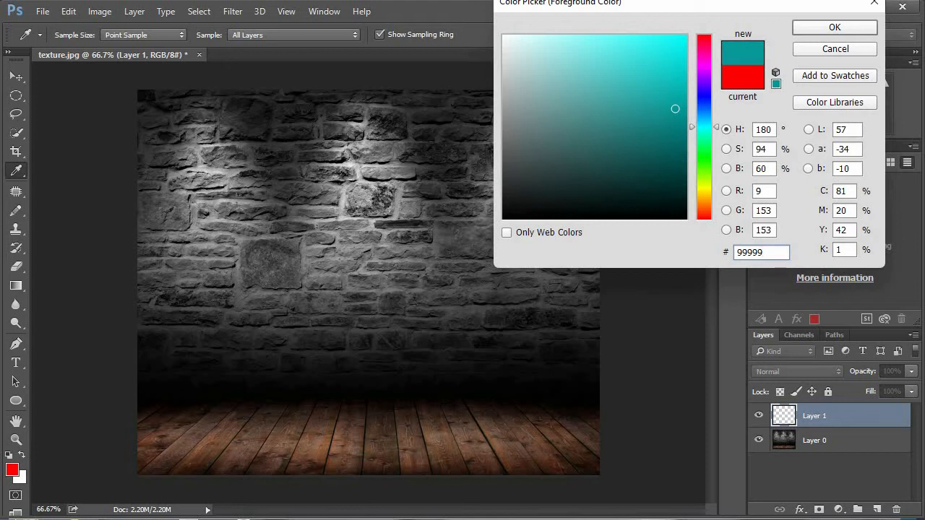
text(9)
drag(696, 6, 689, 20)
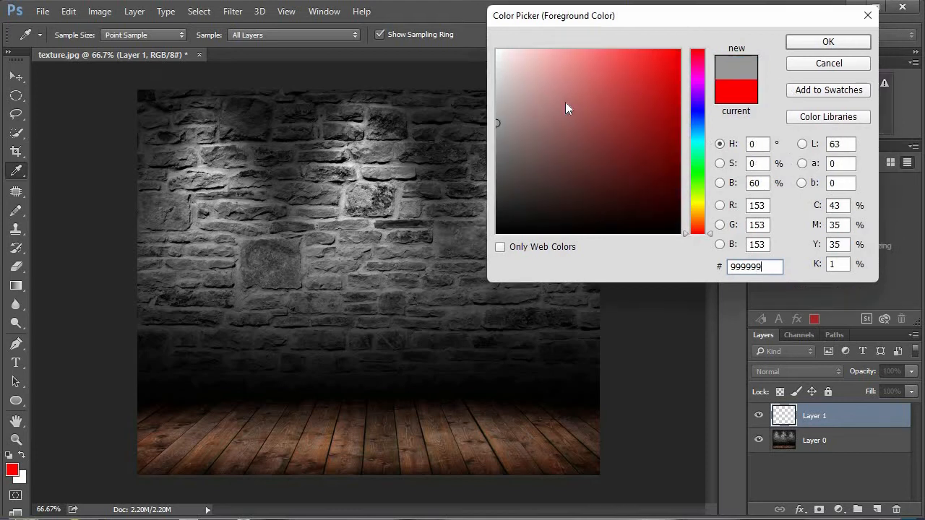
drag(566, 15, 443, 99)
double_click(626, 350)
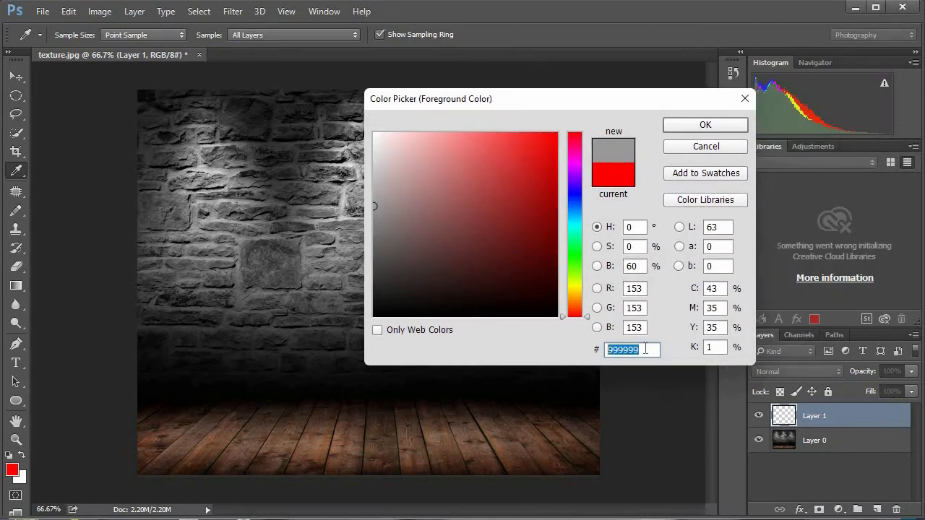
click(646, 349)
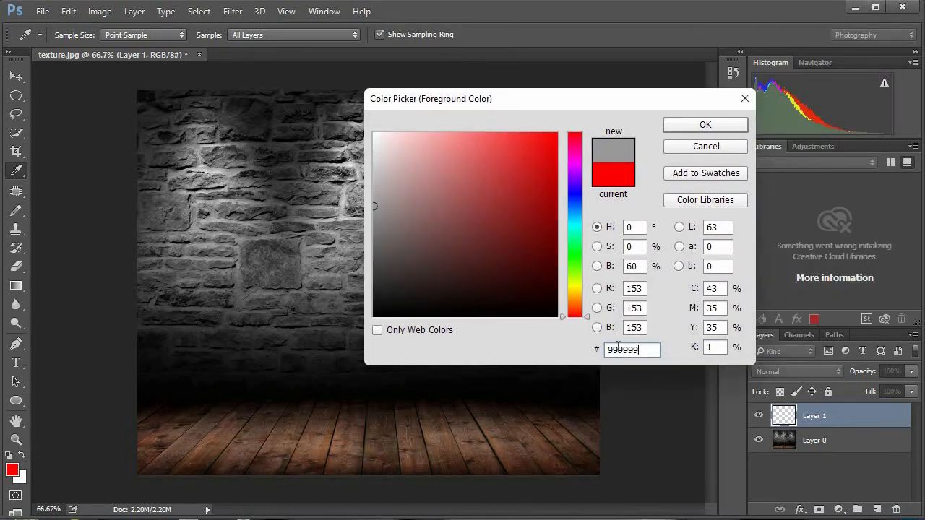
click(705, 127)
Step: Fill Layer 1 with the foreground gray and set its blend mode to Vivid Light
key(v)
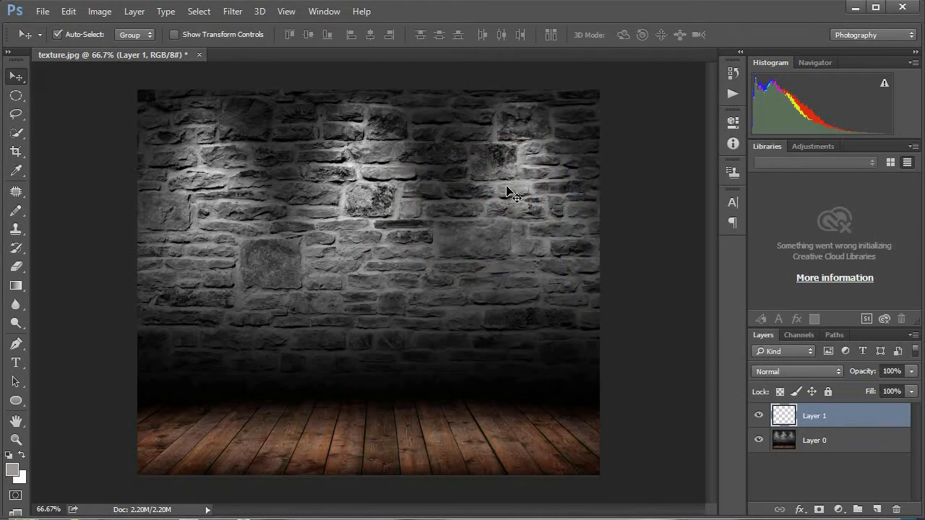
key(alt+BackSpace)
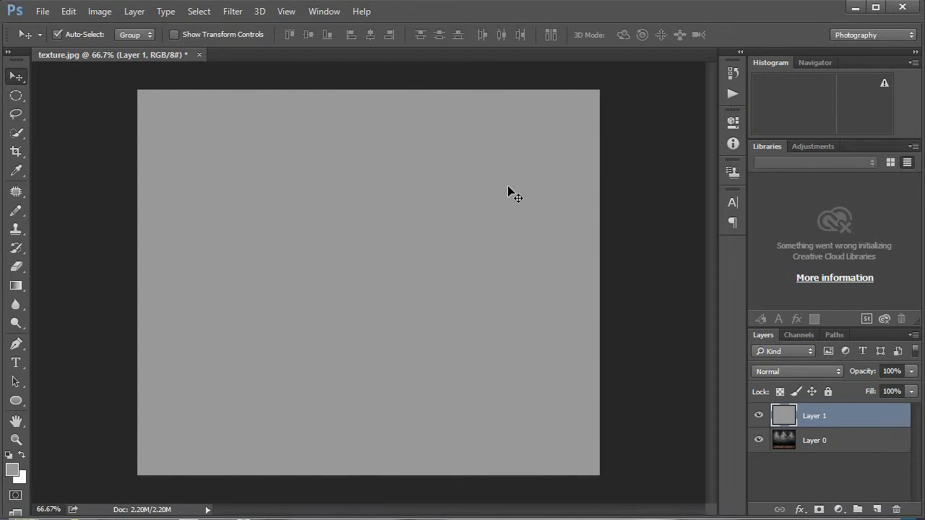
click(814, 373)
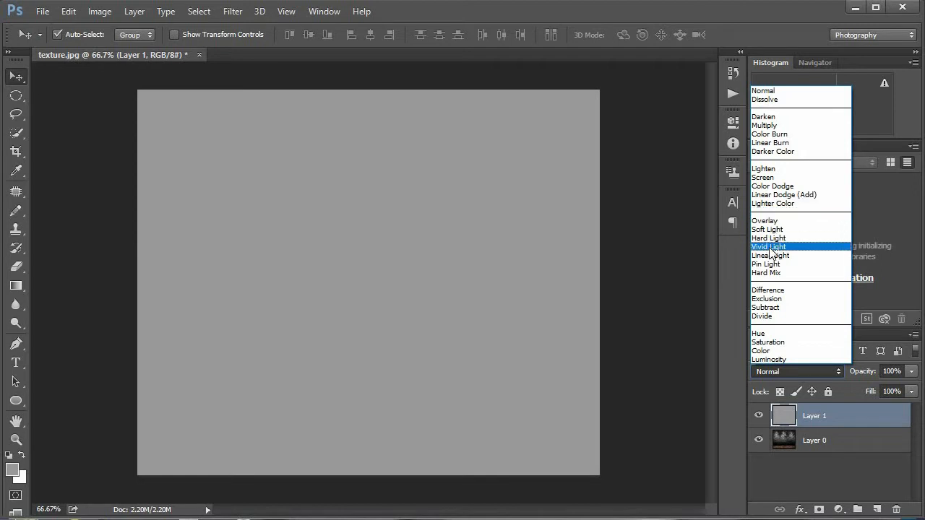
click(772, 247)
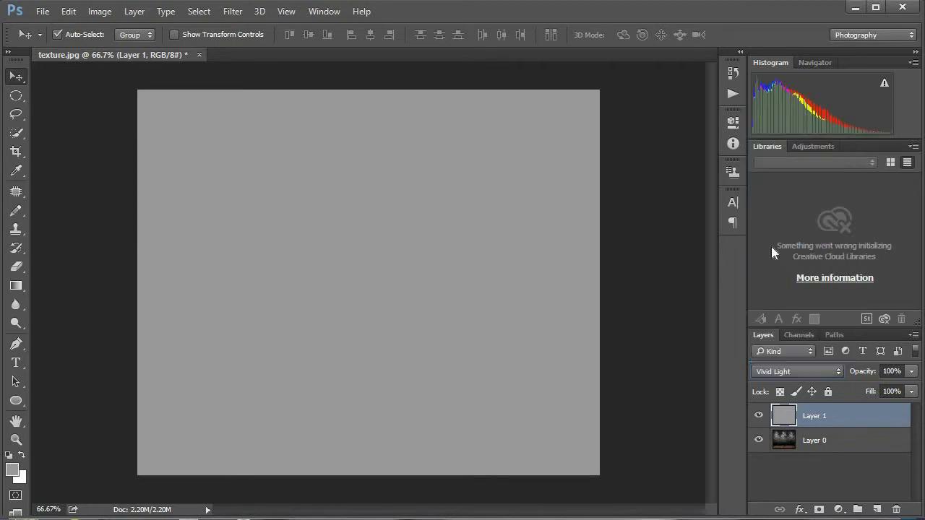
Step: Set the opacity of the gray Layer 1 to 83%
click(911, 372)
click(910, 371)
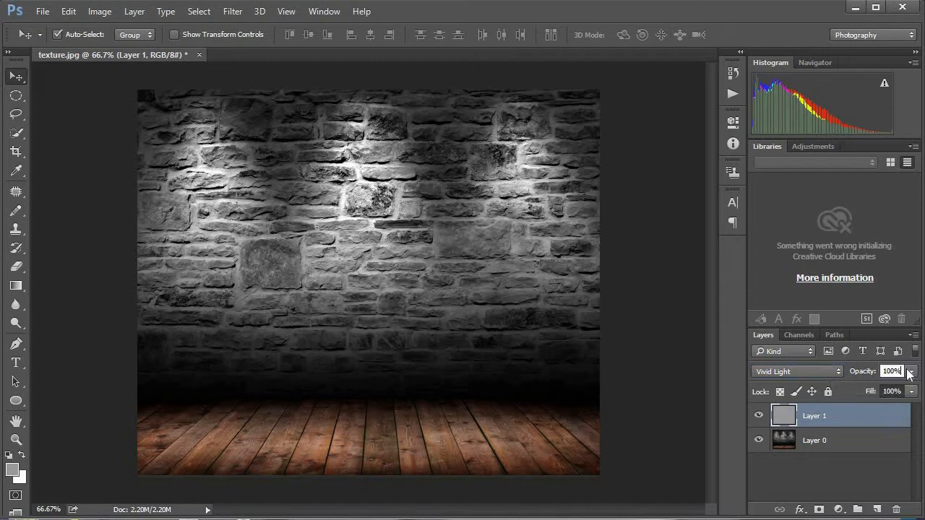
drag(901, 371, 876, 370)
text(83)
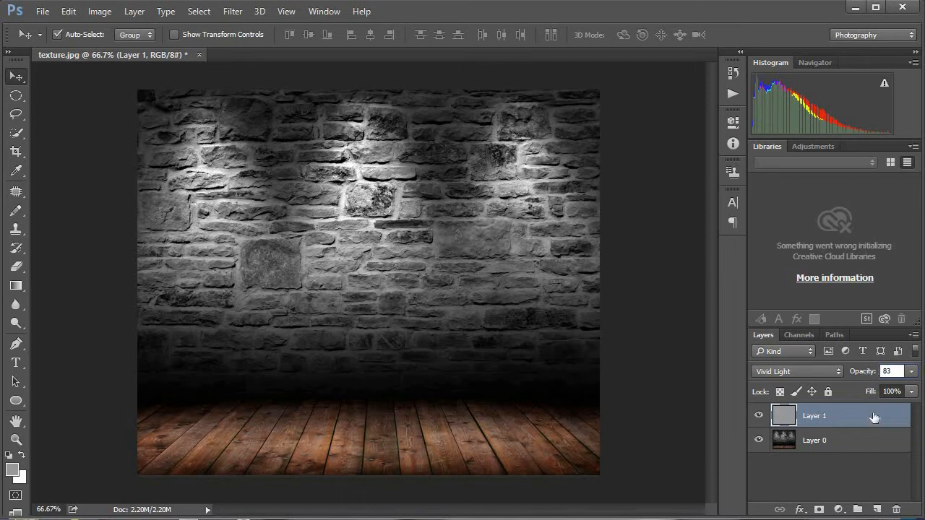
key(Return)
click(863, 424)
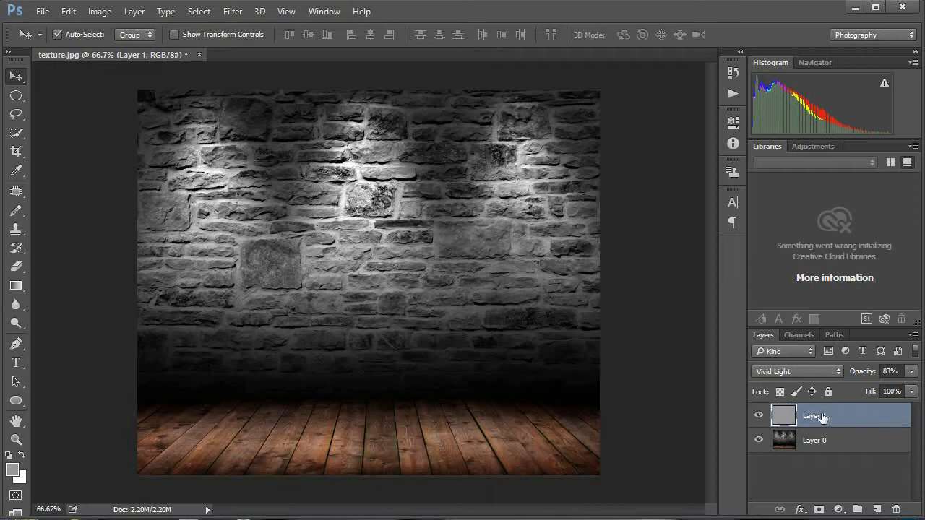
Step: Draw an ellipse shape of about 677 × 332 px over the middle of the wall and fill it with black
click(16, 401)
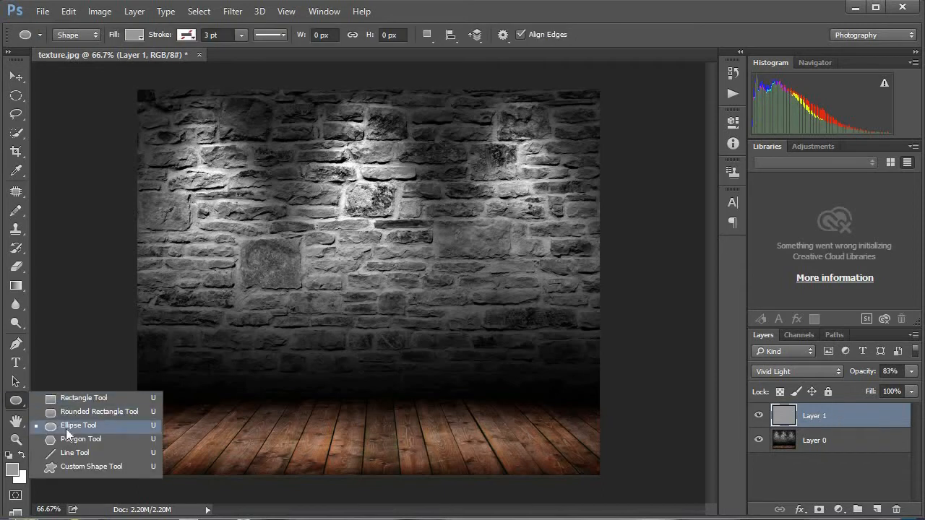
click(67, 426)
drag(233, 209, 553, 365)
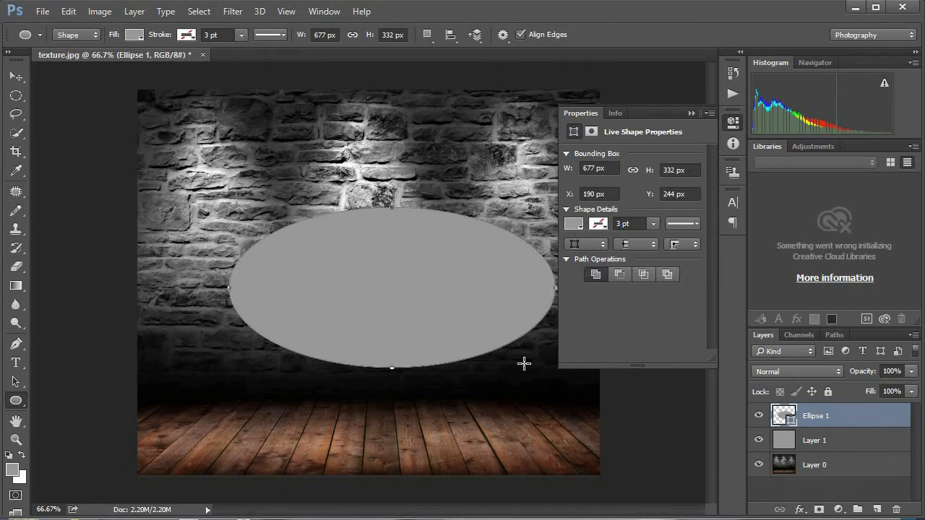
click(576, 225)
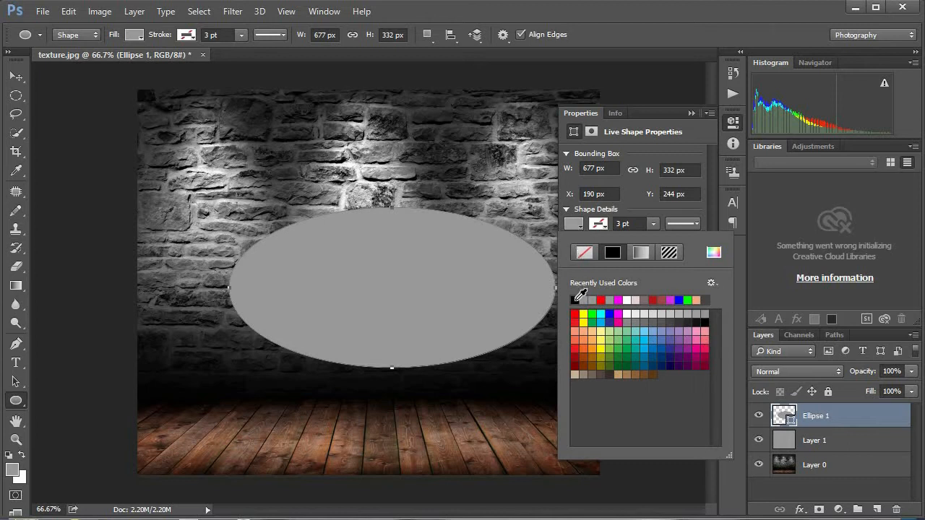
click(577, 299)
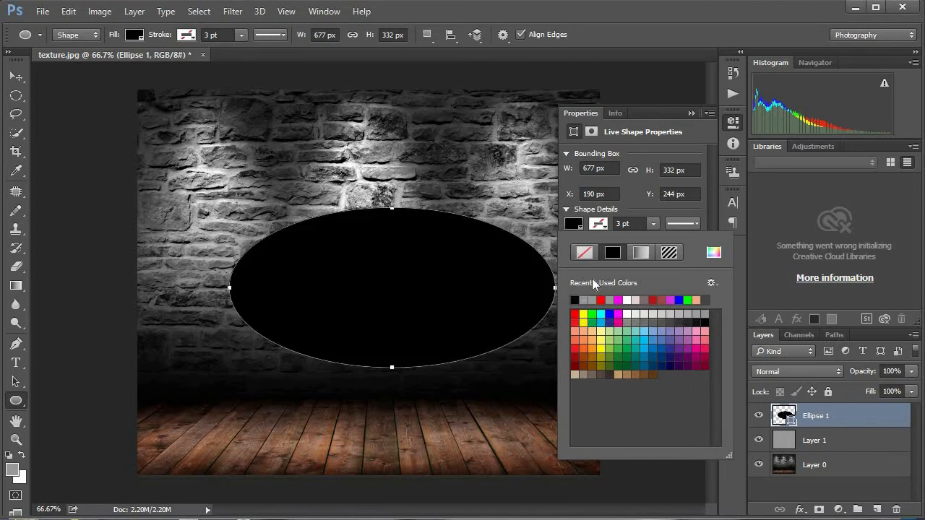
Step: With the Path Selection Tool, change the ellipse's path operation to Subtract Front Shape
click(16, 382)
click(16, 382)
right_click(16, 381)
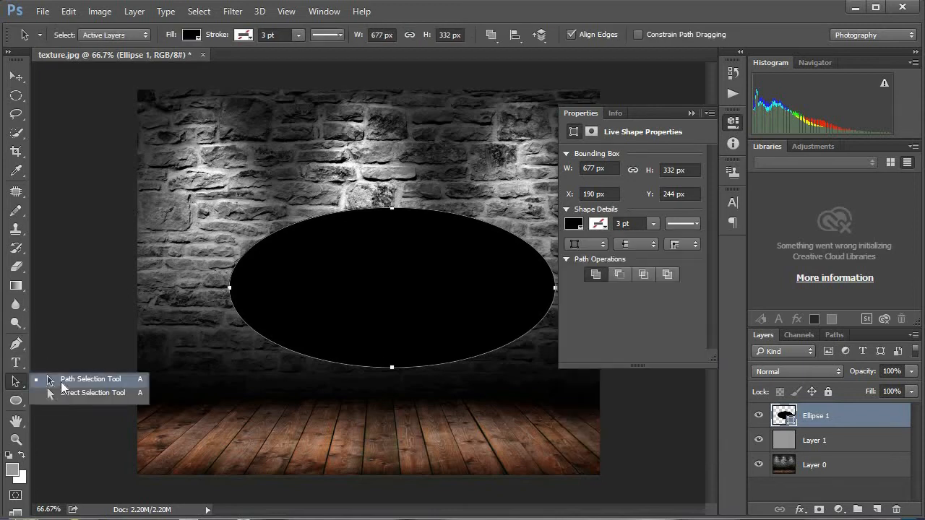
click(62, 382)
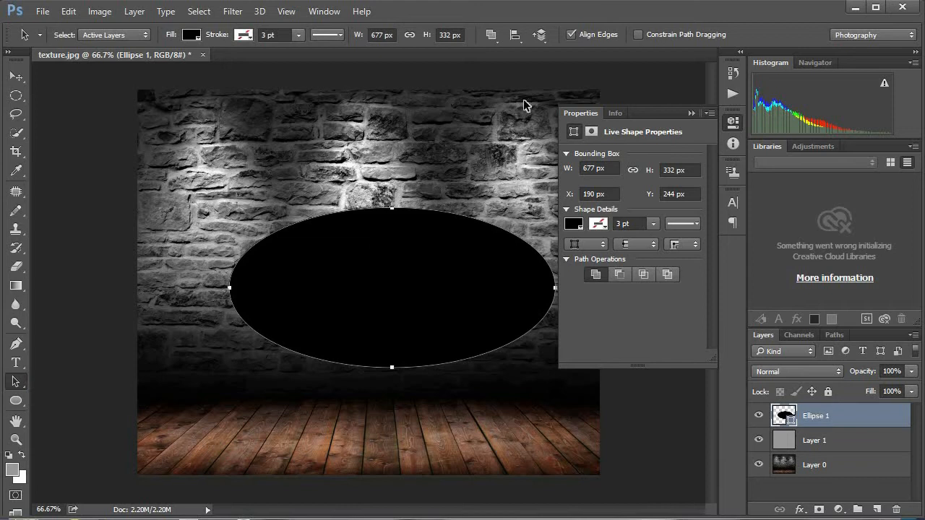
click(495, 41)
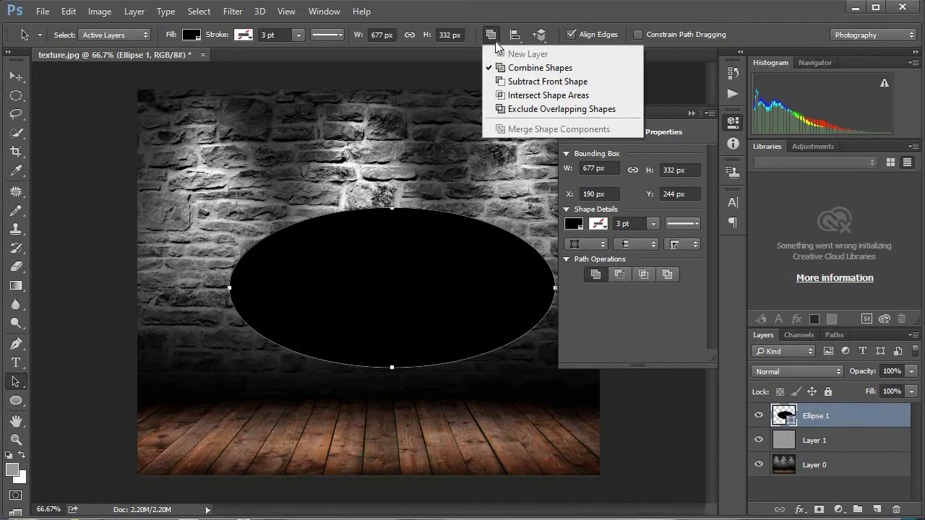
click(554, 85)
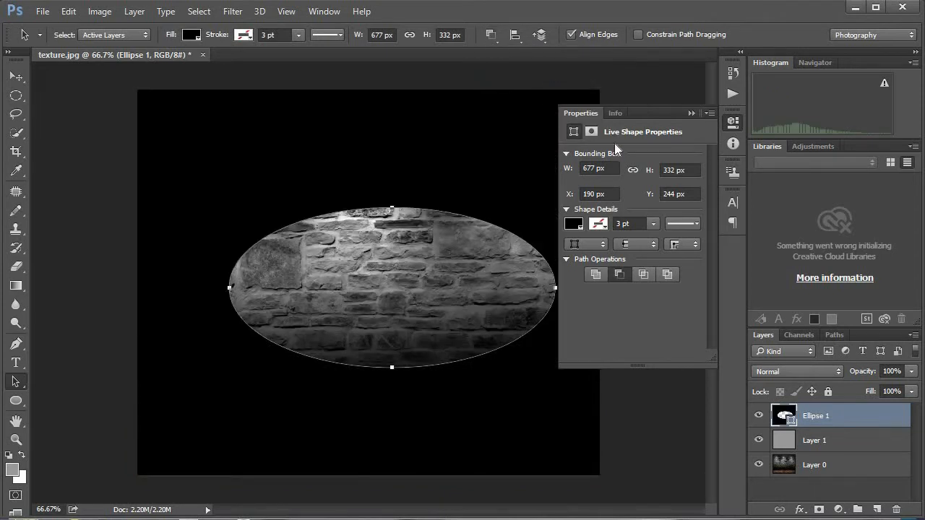
Step: Feather the ellipse's shape mask by 53 px and collapse its properties
click(592, 131)
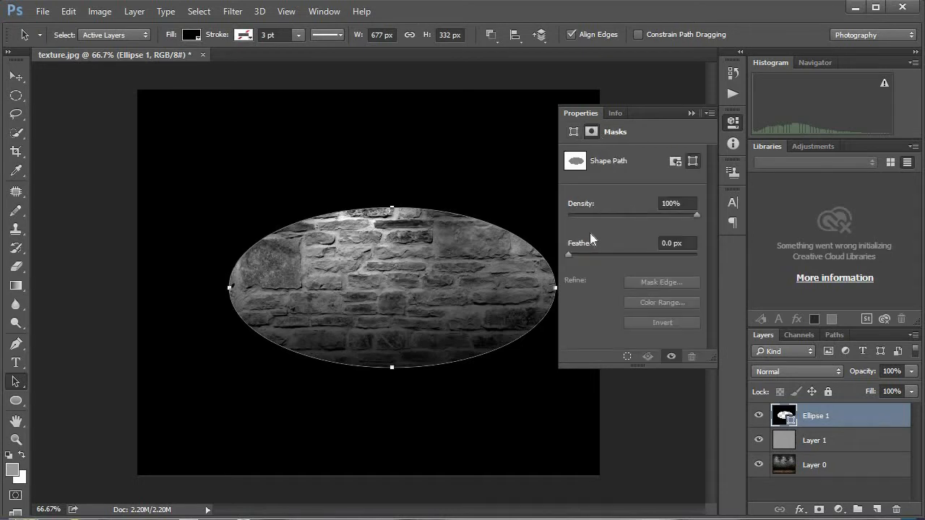
click(678, 243)
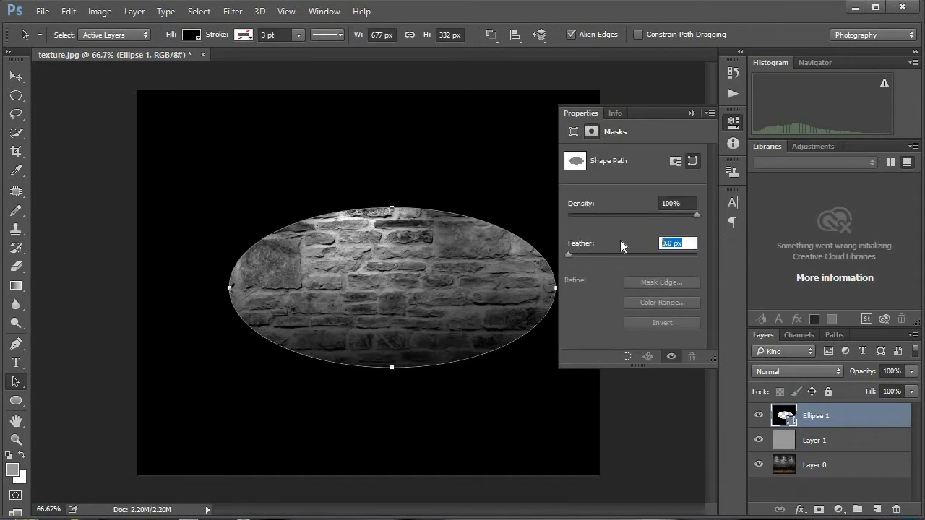
text(53)
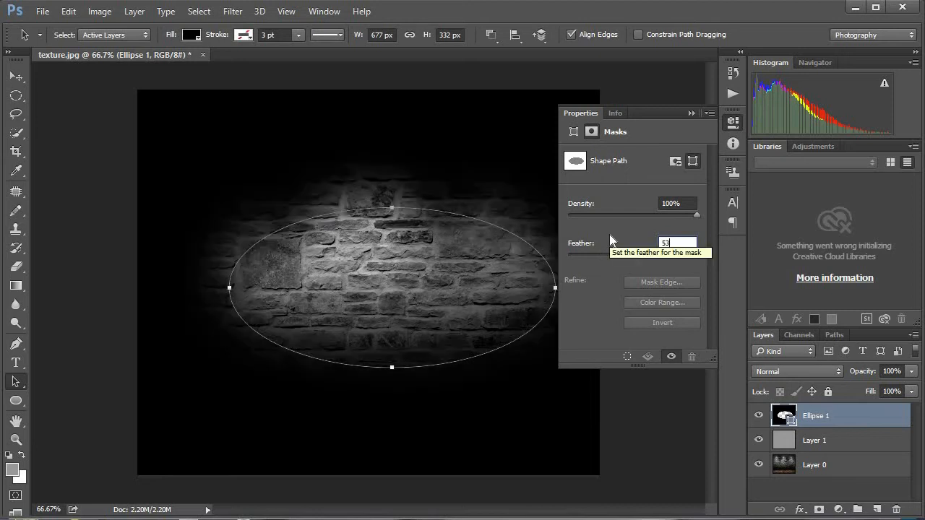
key(Return)
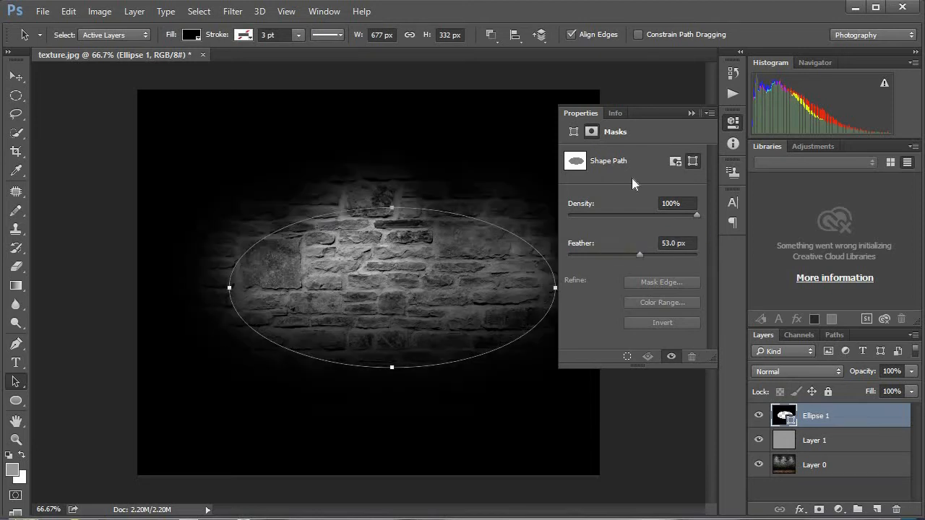
click(691, 112)
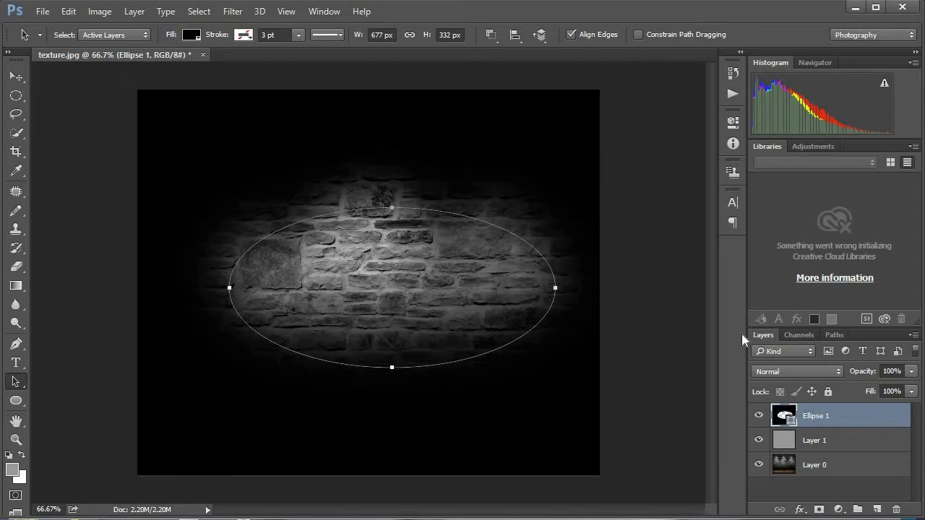
Step: Add a new layer above Ellipse 1 and fill it with black (#000000)
key(ctrl+shift+n)
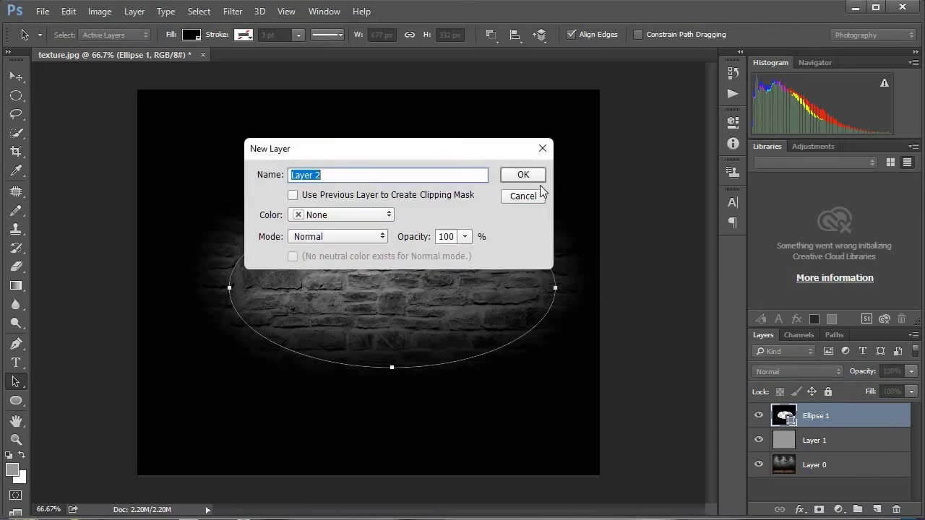
click(523, 177)
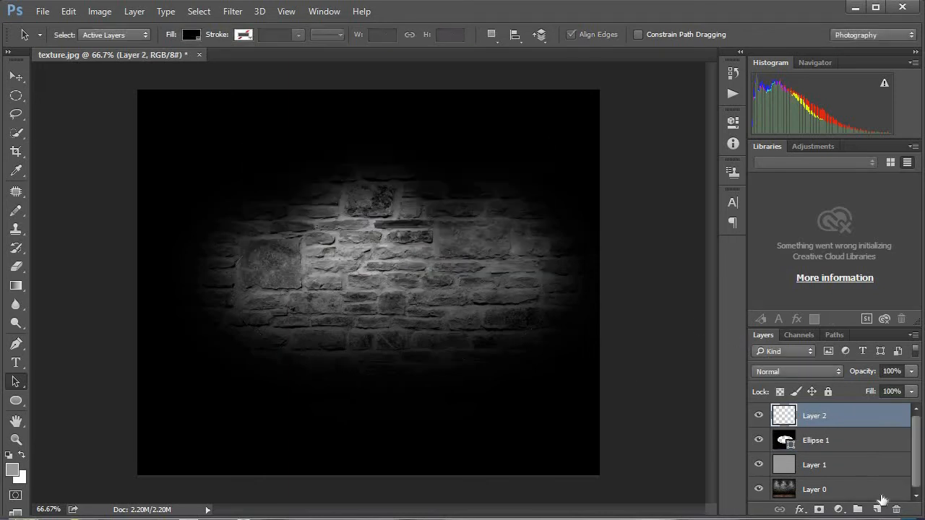
click(12, 472)
click(647, 350)
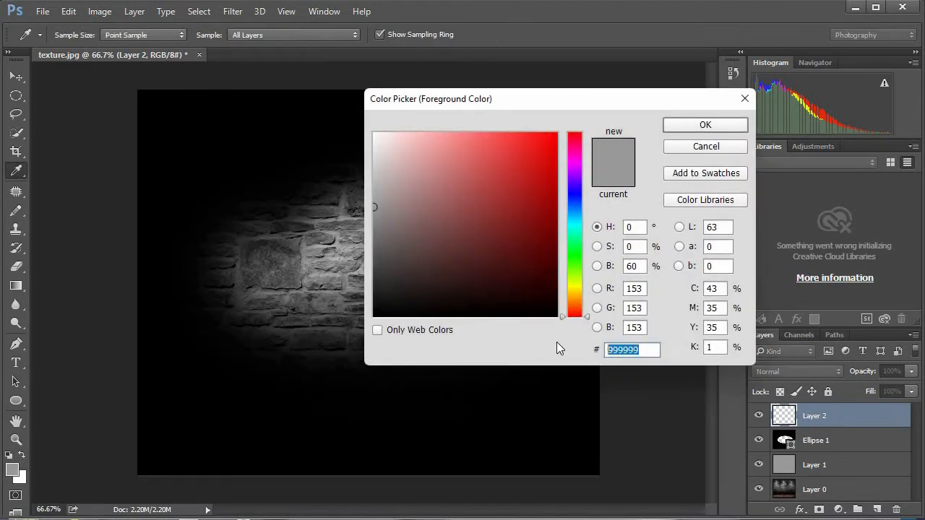
text(000000)
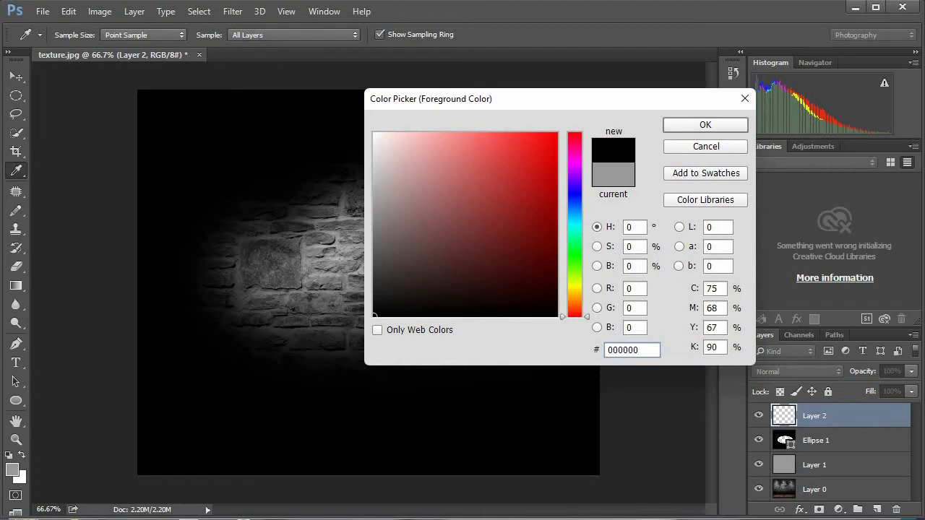
click(703, 126)
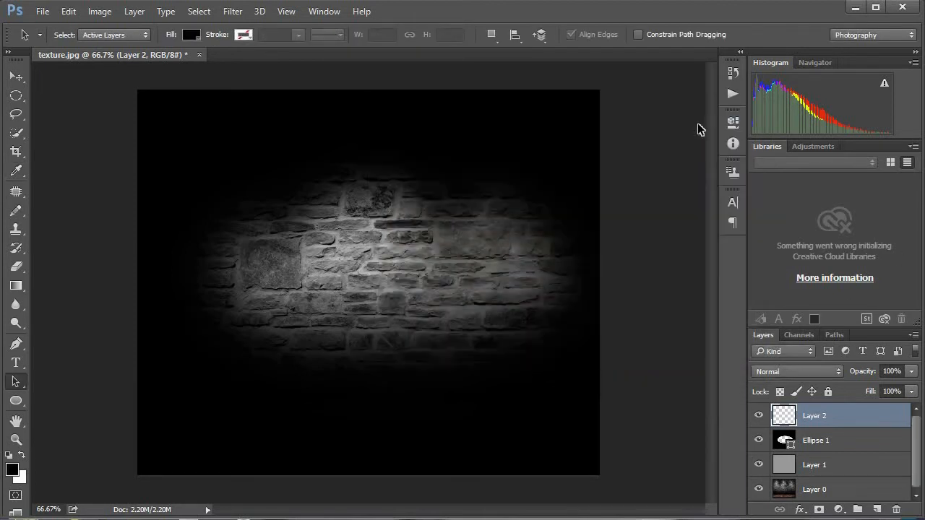
key(alt+BackSpace)
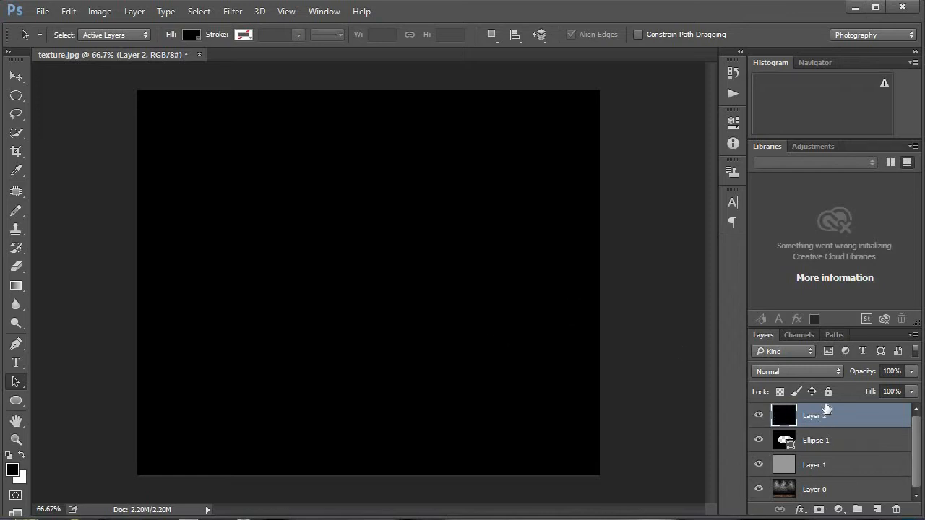
Step: Set the black Layer 2's blend mode to Vivid Light and its opacity to 75%
click(815, 373)
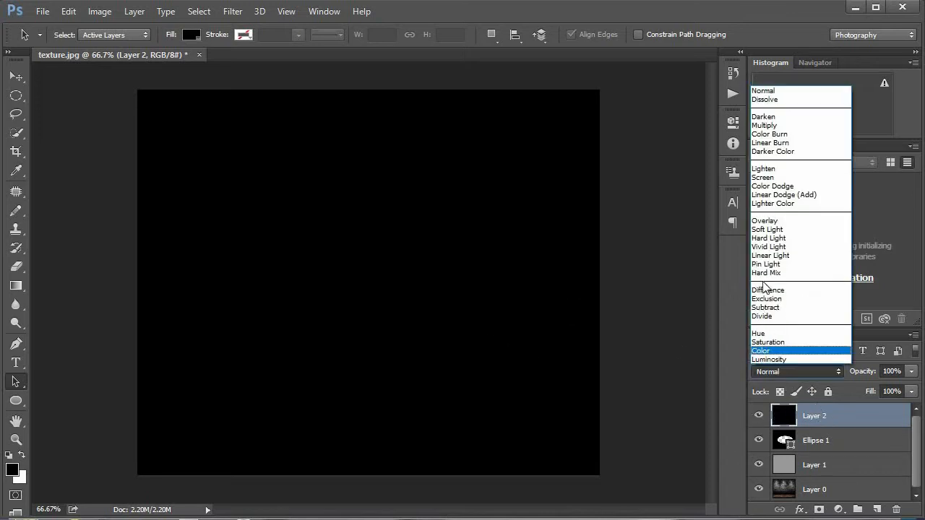
click(767, 244)
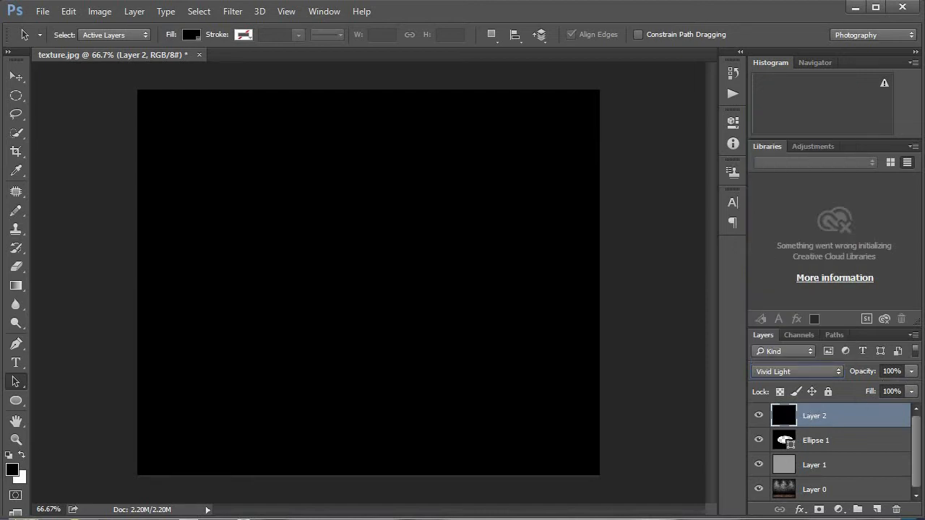
double_click(892, 371)
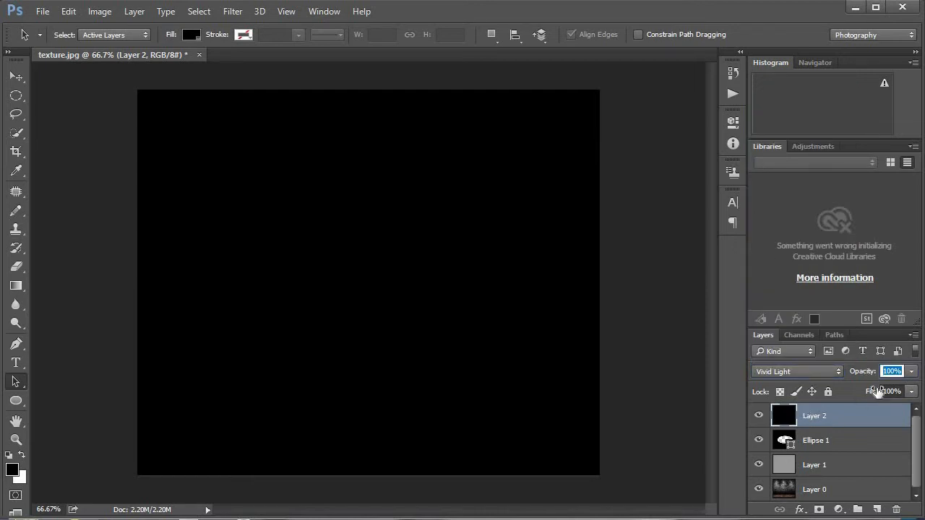
text(75)
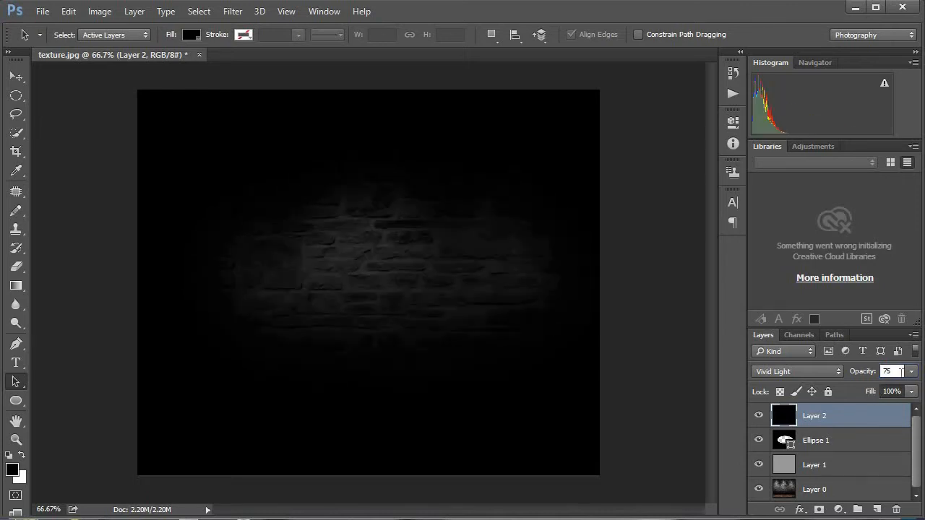
key(Return)
Step: Start a new horizontal text line over the middle of the wall
click(16, 363)
click(291, 282)
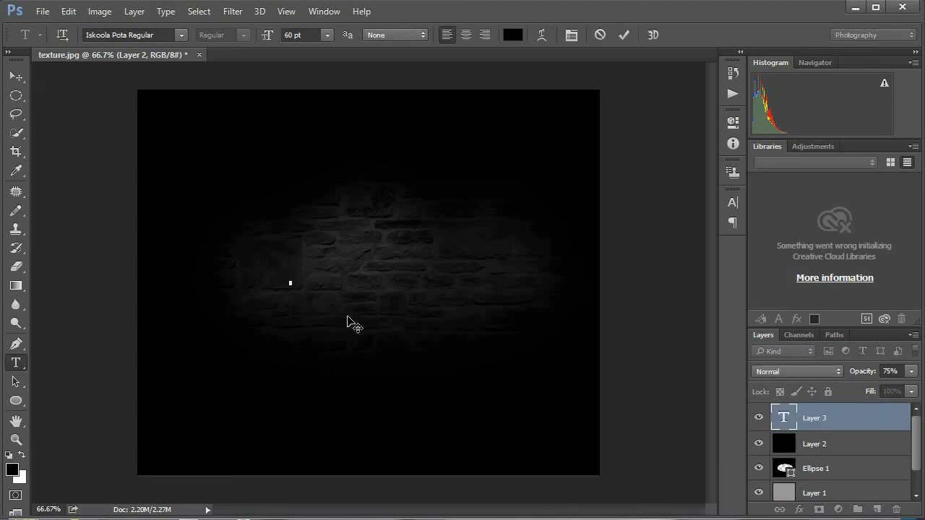
text(P)
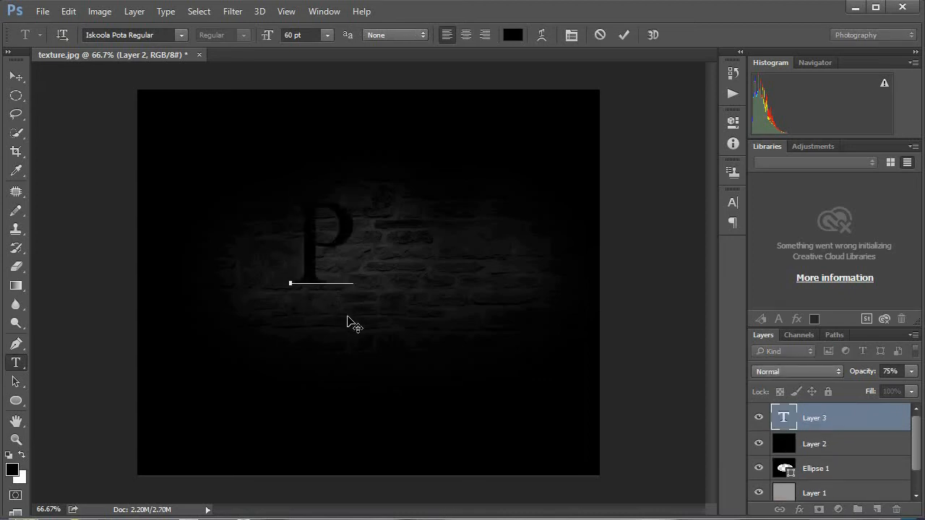
text(h)
key(BackSpace)
key(BackSpace)
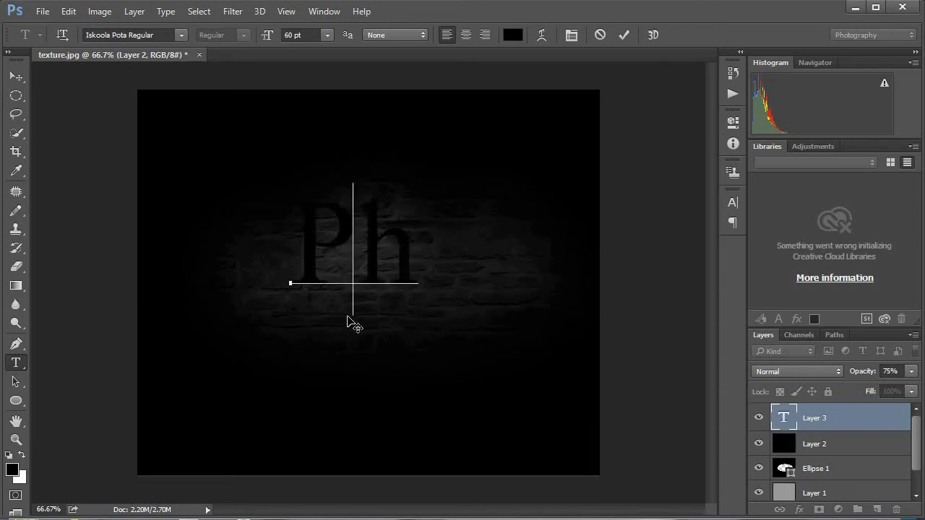
Step: Set the text colour to fully saturated bright magenta
click(513, 36)
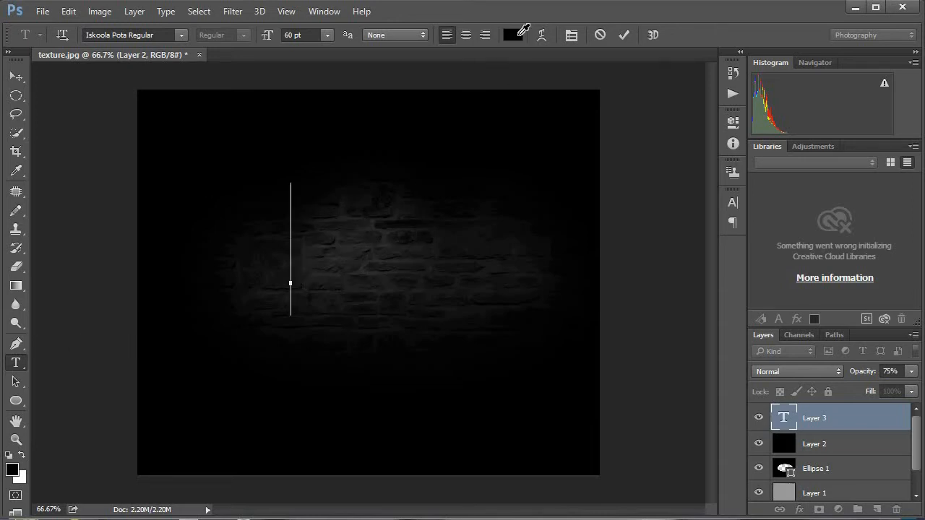
click(575, 163)
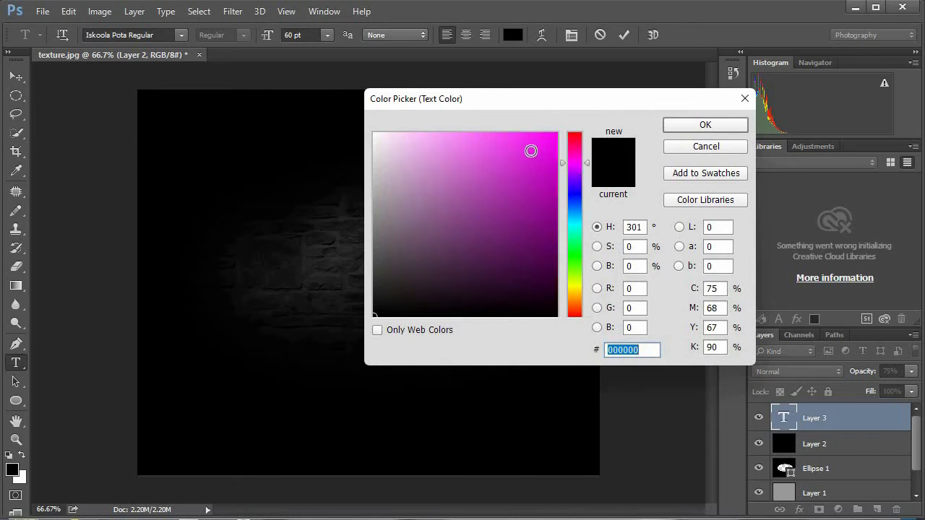
click(557, 133)
click(668, 130)
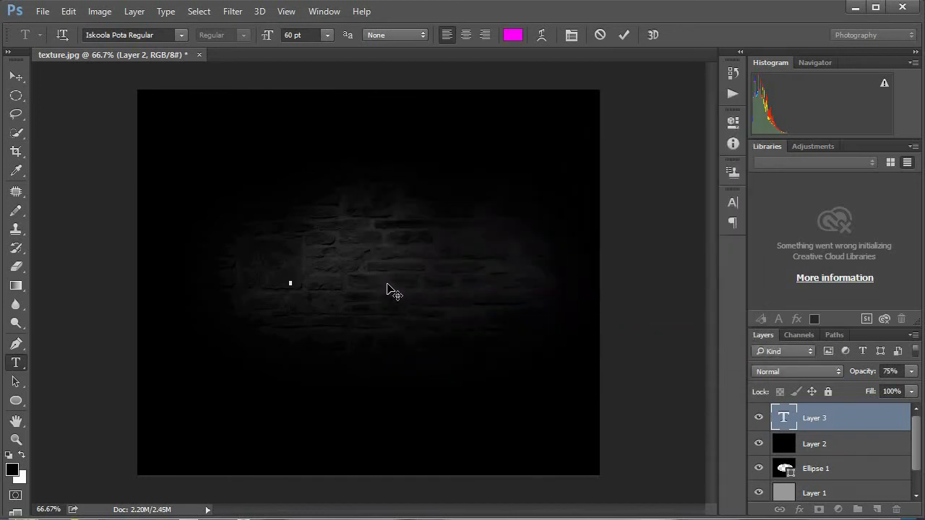
Step: Enter the text "photoshop", commit it and select its layer
text(phot)
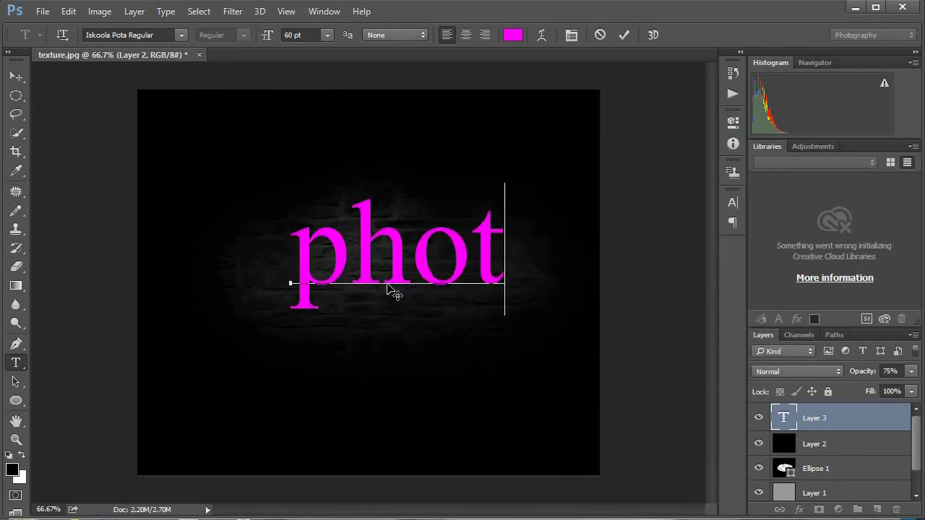
text(os)
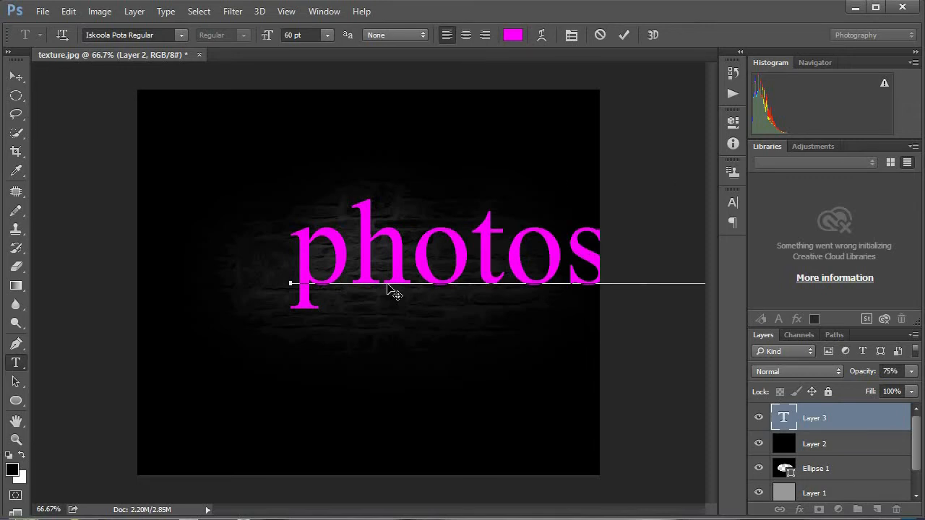
key(ctrl+t)
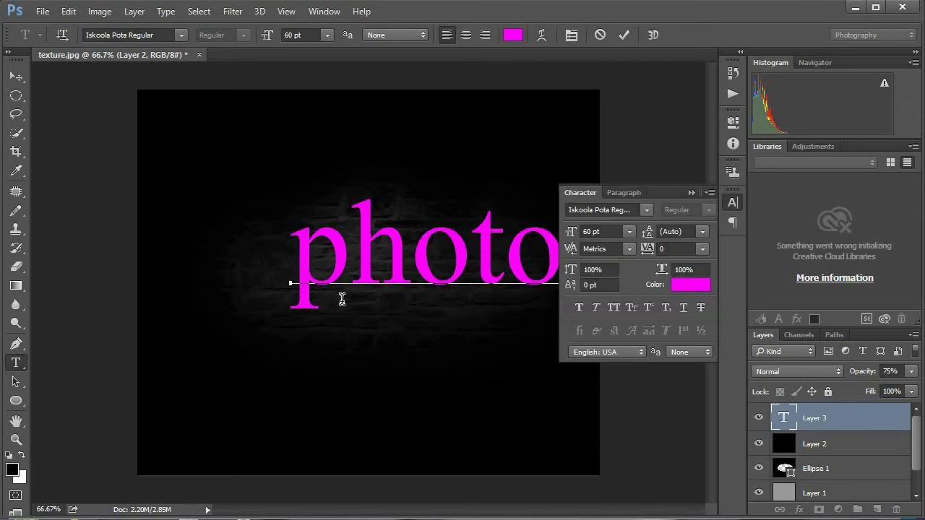
click(825, 444)
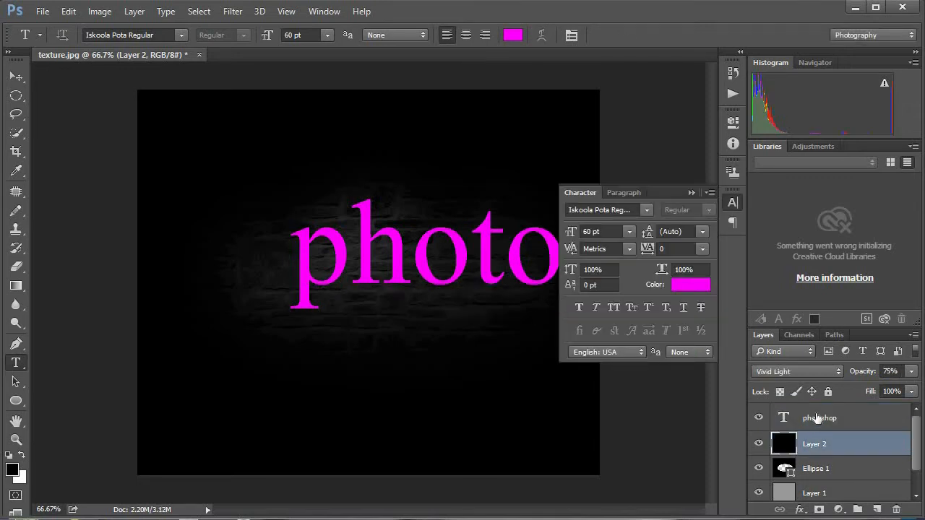
click(818, 419)
click(690, 193)
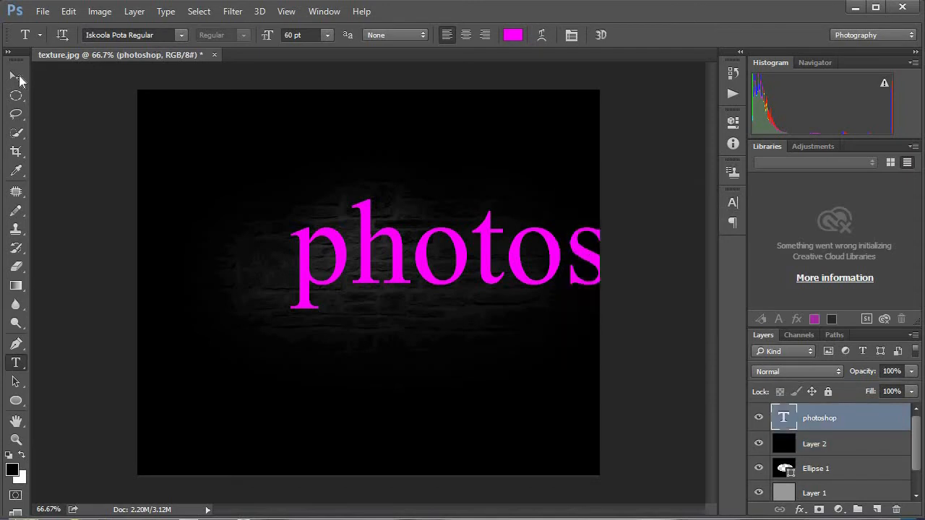
Step: Scale the photoshop text to about 41% width and 48% height with Free Transform and centre it on the lit wall
click(16, 77)
drag(430, 256, 315, 273)
key(ctrl+t)
drag(145, 198, 361, 265)
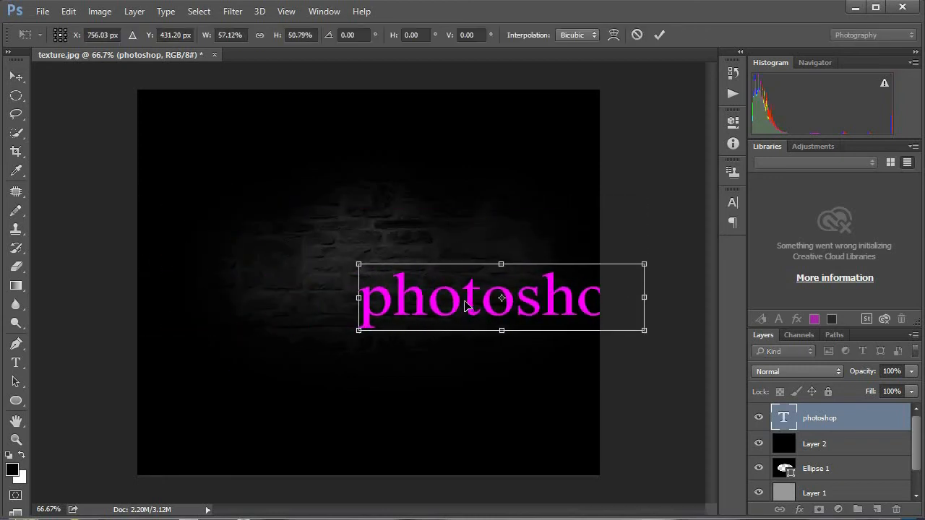
drag(466, 306, 356, 279)
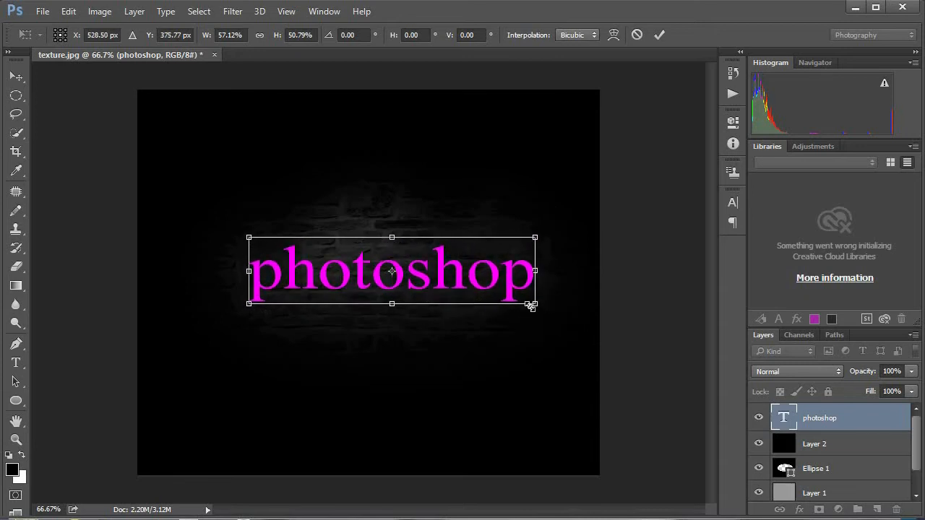
drag(531, 304, 418, 291)
drag(500, 308, 488, 310)
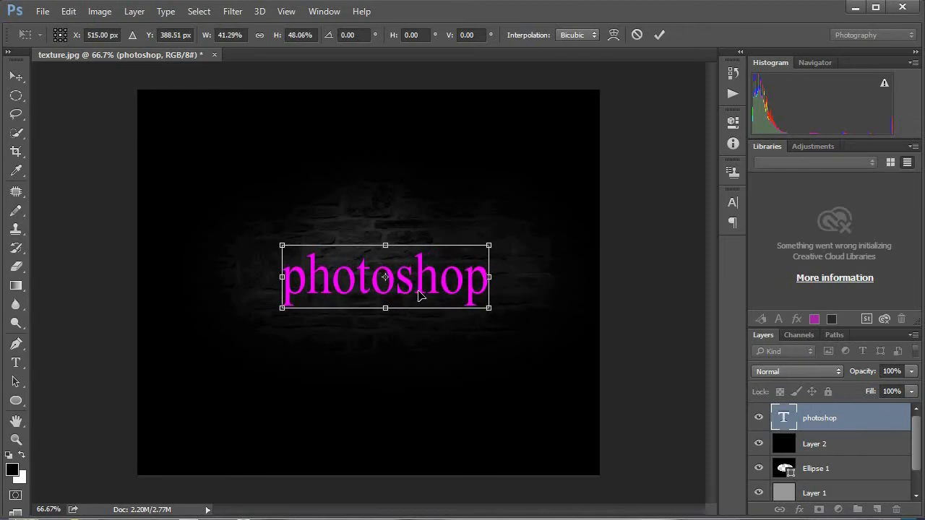
key(Return)
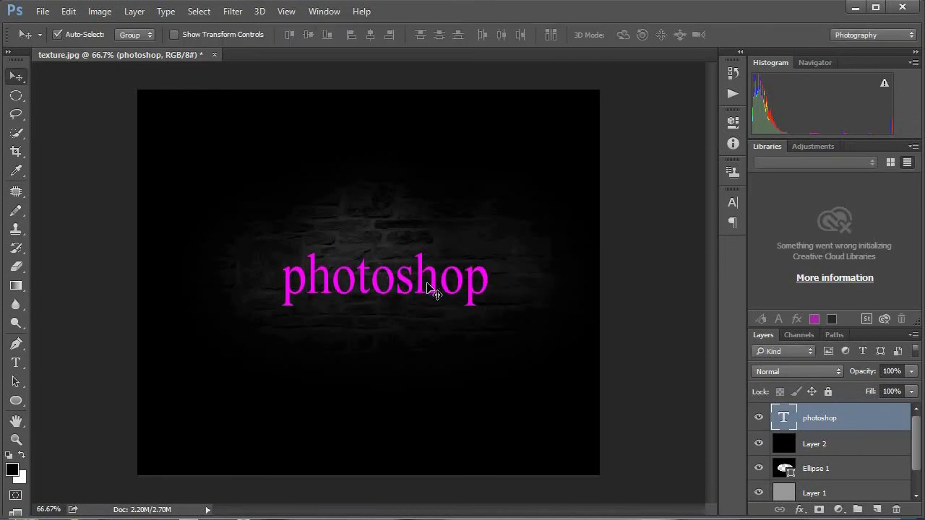
Step: Change the photoshop text's font to Myriad Pro Bold Italic and leave its layer selected with the Move tool active
double_click(784, 417)
click(181, 36)
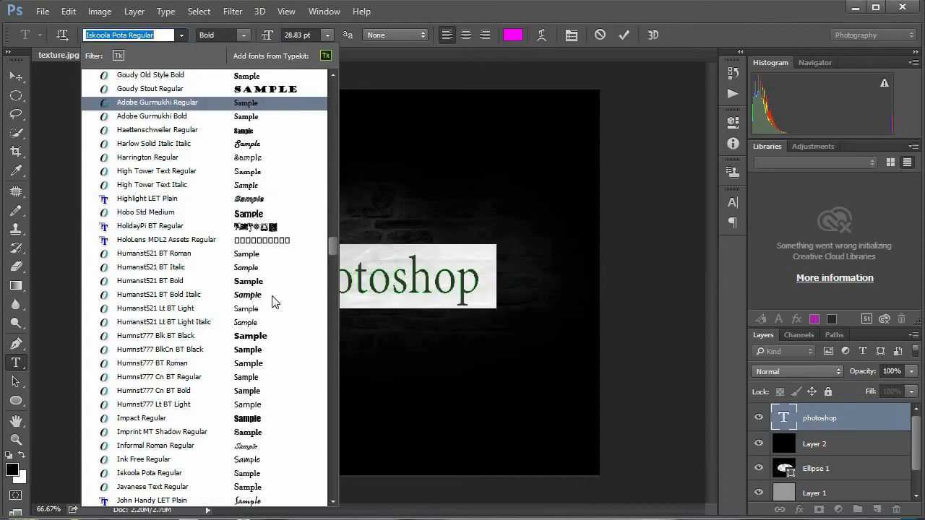
scroll(267, 340, down, 6)
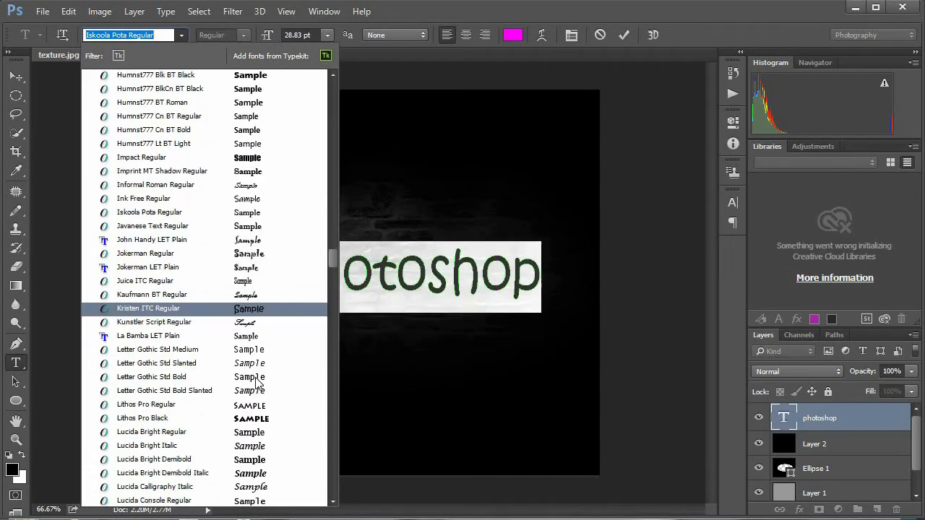
scroll(258, 381, down, 8)
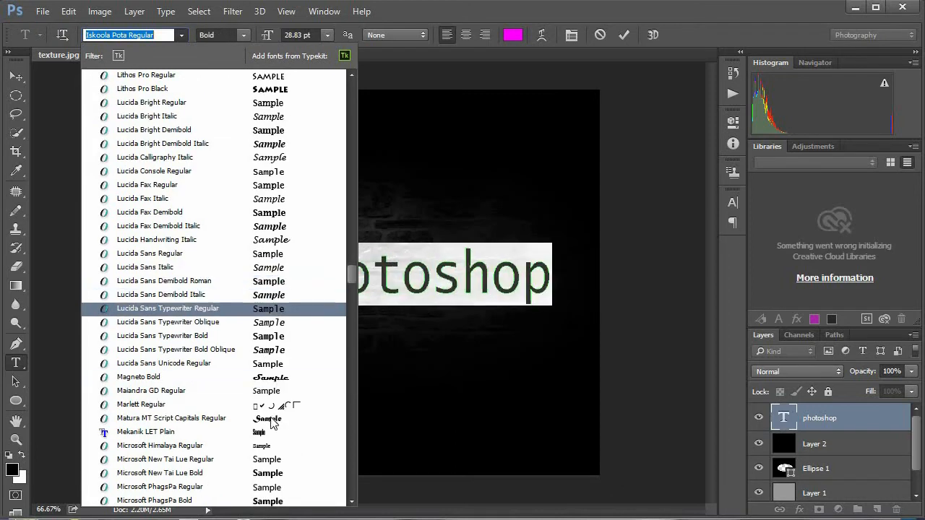
scroll(276, 342, down, 5)
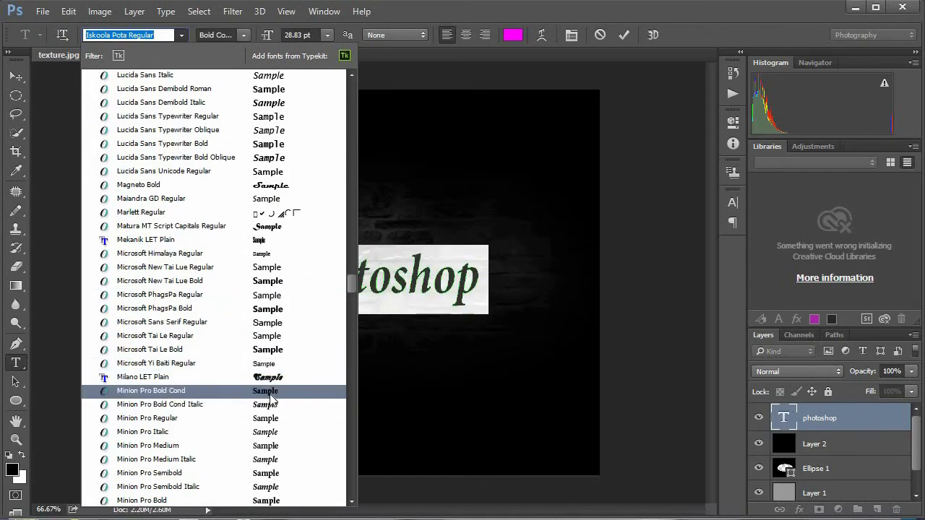
scroll(271, 406, down, 3)
scroll(272, 409, down, 6)
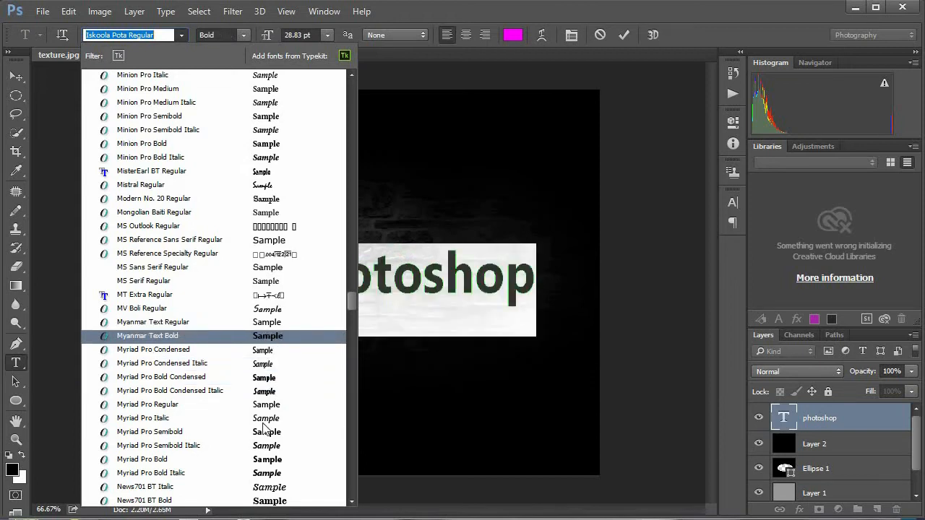
scroll(266, 427, down, 4)
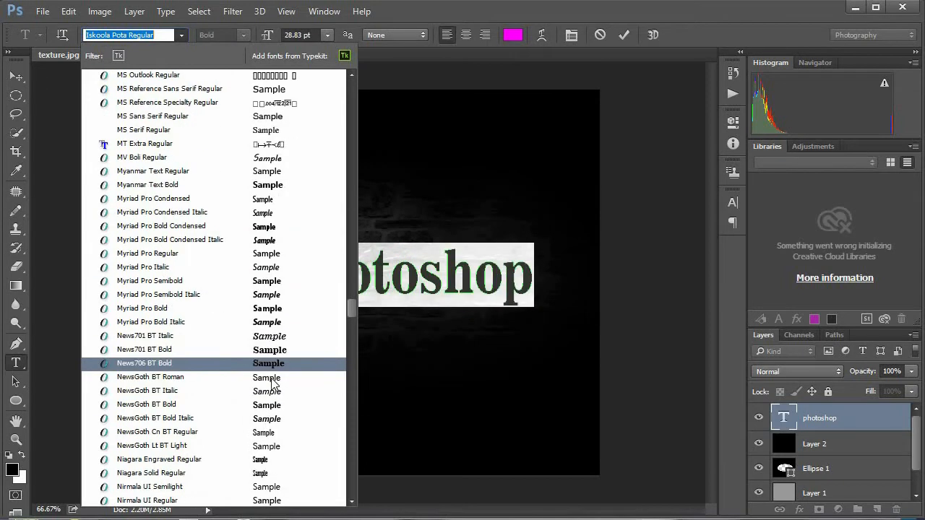
click(267, 322)
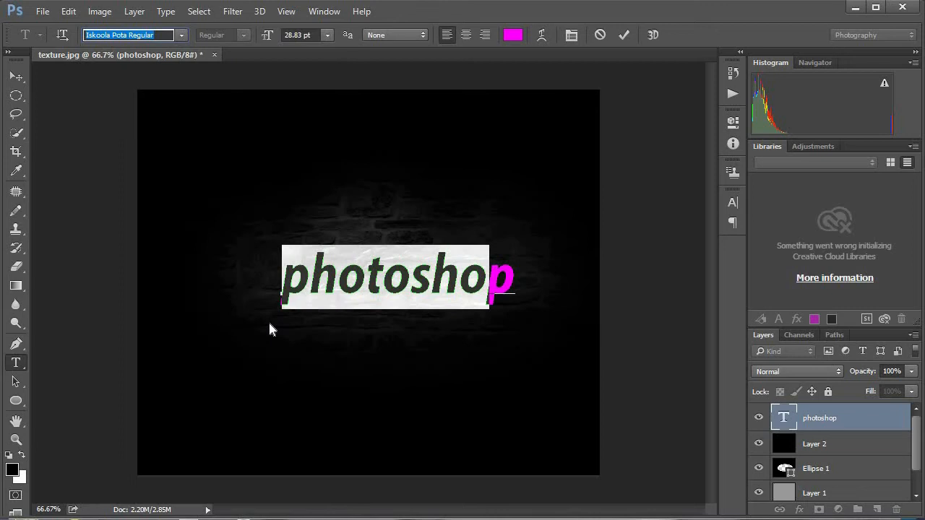
click(469, 280)
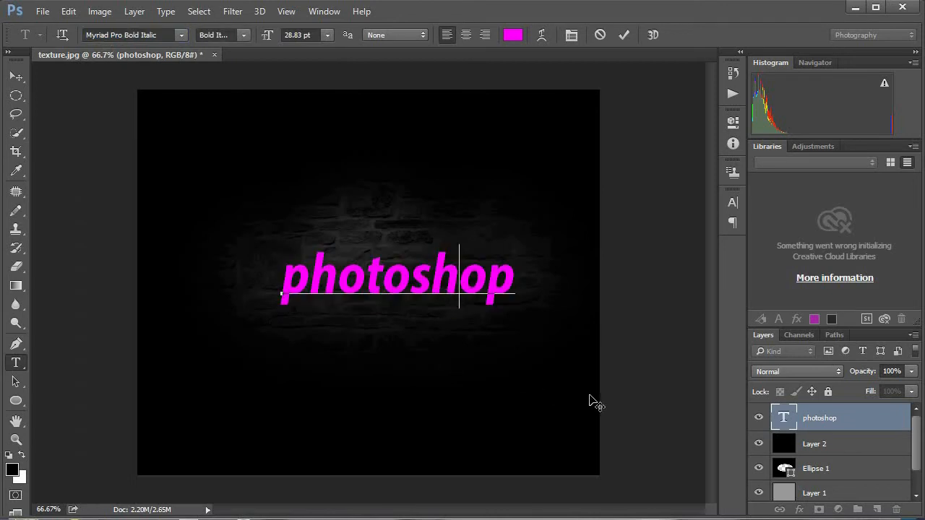
click(322, 285)
click(820, 445)
key(v)
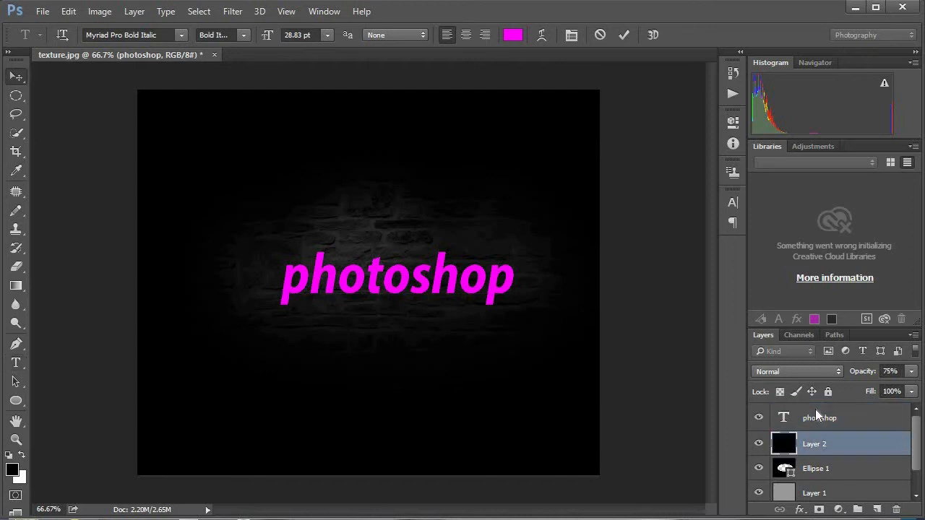
click(819, 418)
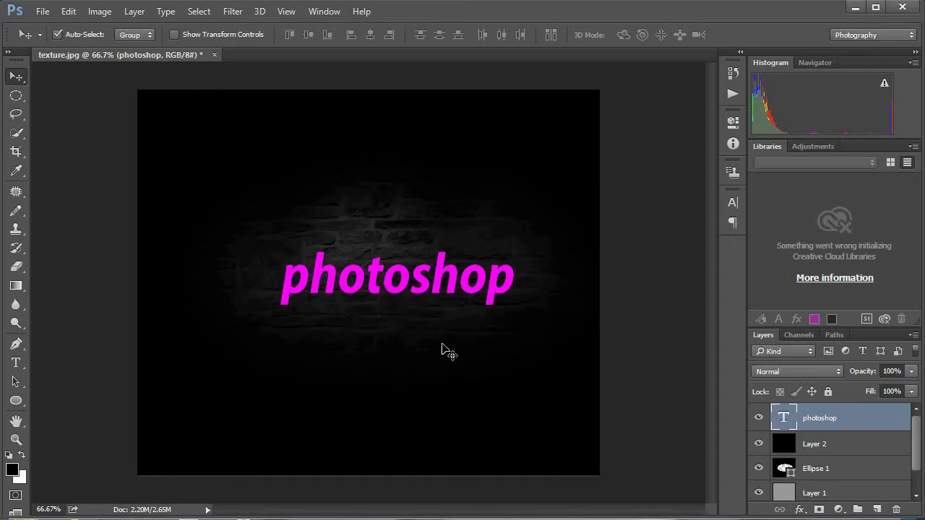
Step: Convert the photoshop text layer to a smart object and open its layer style blending options
right_click(824, 423)
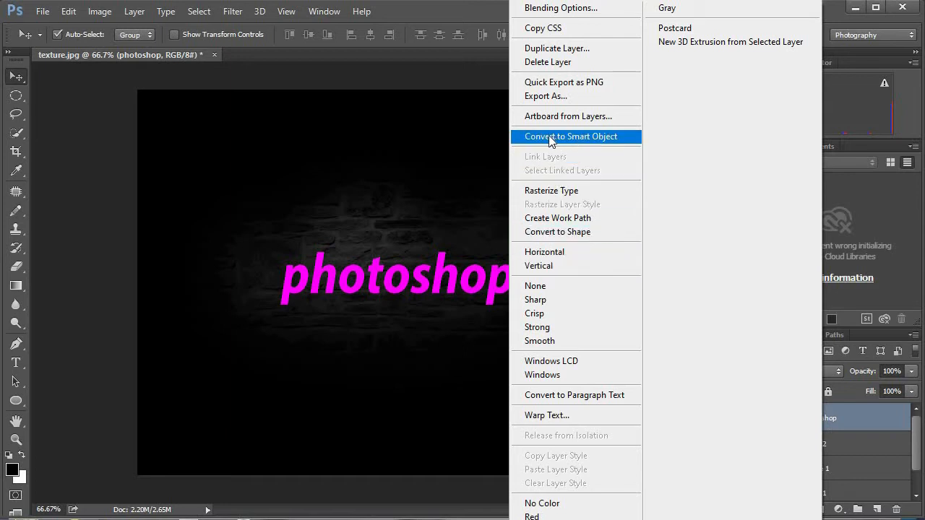
click(576, 142)
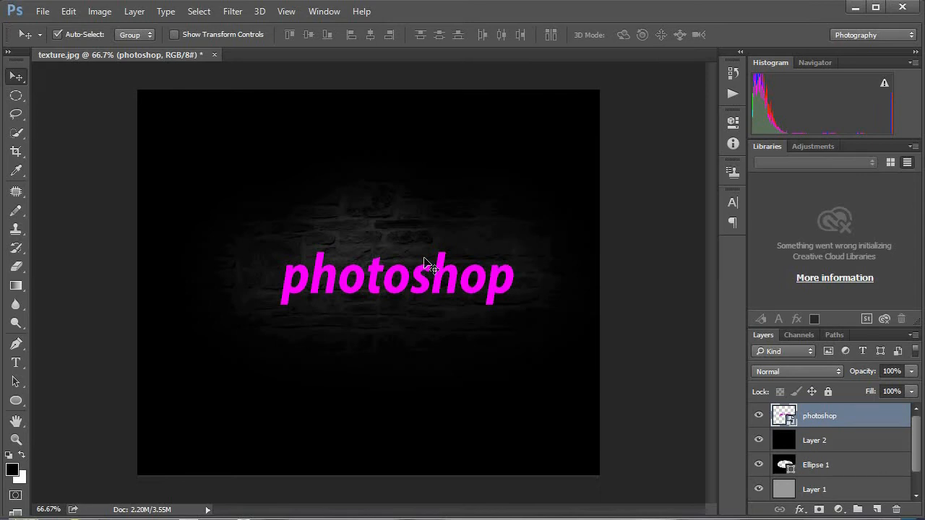
right_click(824, 415)
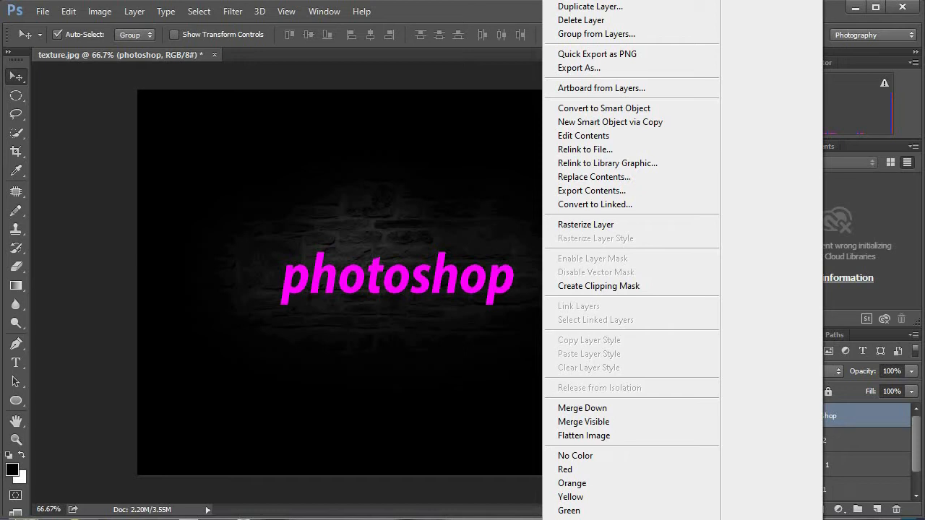
click(582, 162)
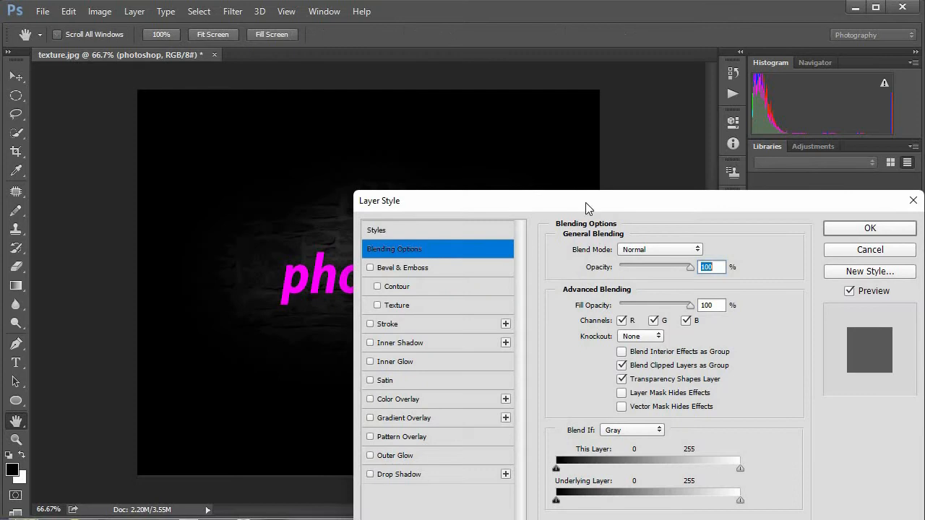
drag(585, 204, 425, 91)
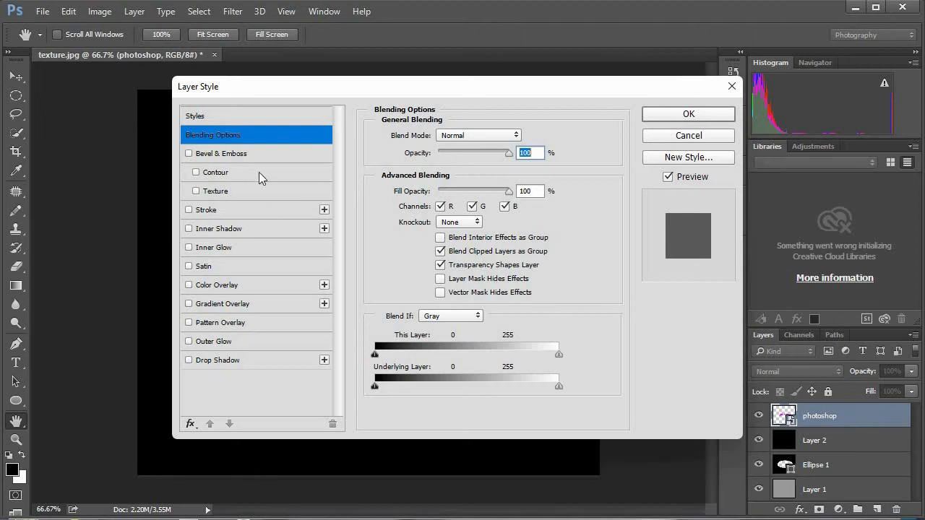
Step: Add a Bevel & Emboss effect in Pillow Emboss style with depth 251%, size 15 px and soften 3 px
click(189, 154)
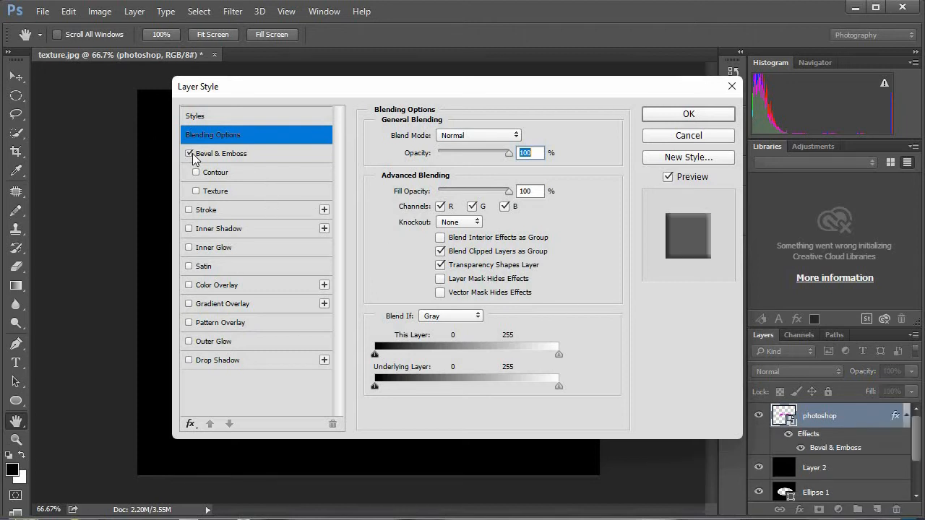
click(209, 153)
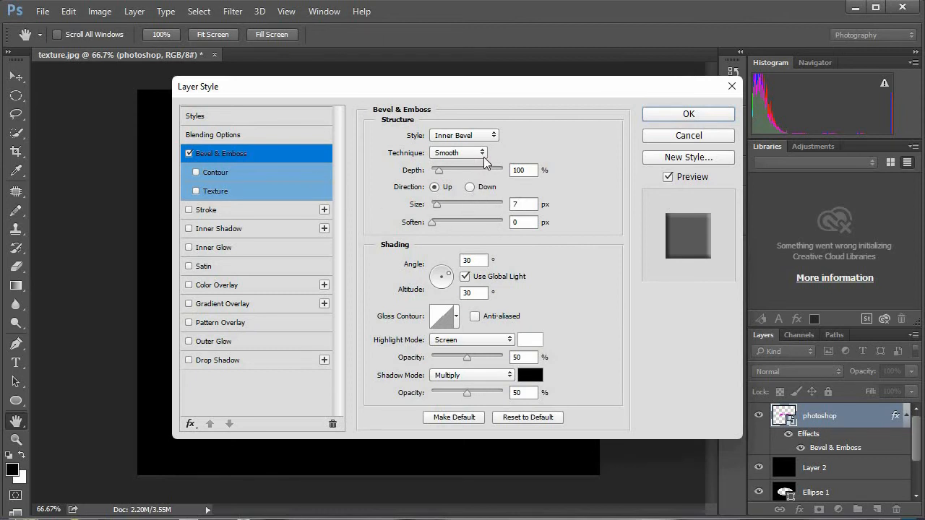
click(489, 138)
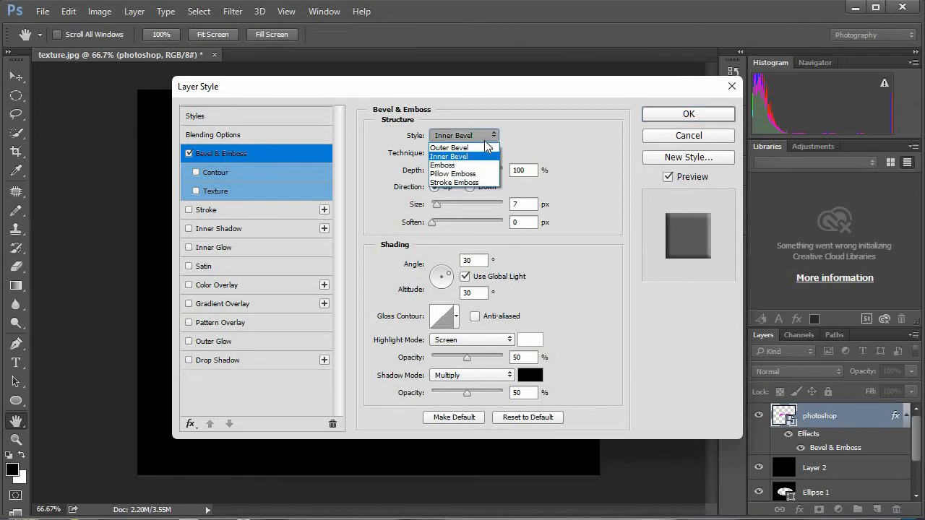
click(475, 175)
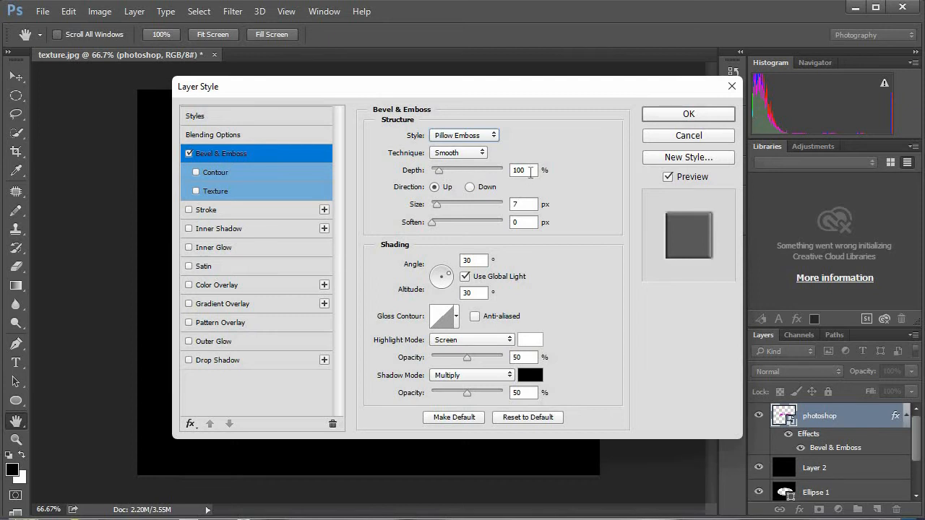
drag(530, 172, 511, 171)
text(25)
text(1)
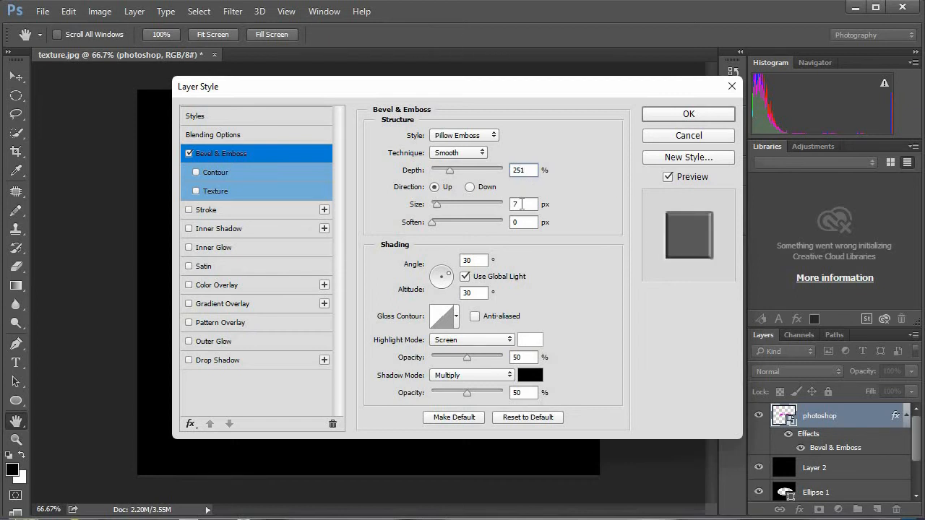
click(522, 205)
text(15)
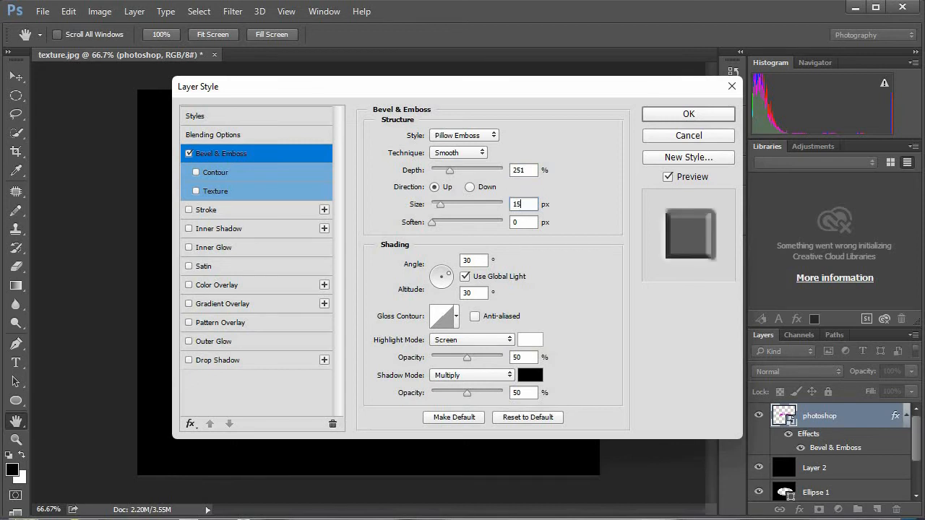
click(517, 223)
text(3)
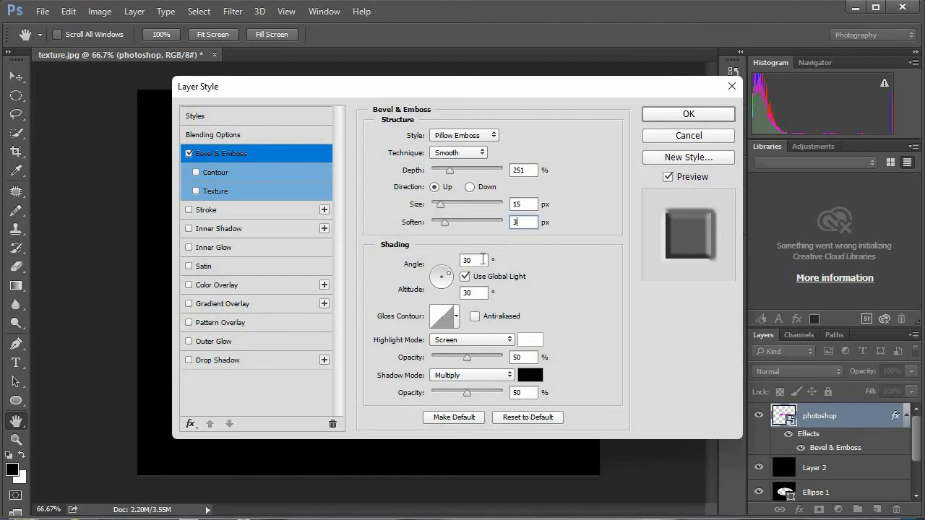
Step: Set the bevel shading to a 90° angle, Overlay highlight and shadow modes, and 0% shadow opacity
click(460, 256)
text(90)
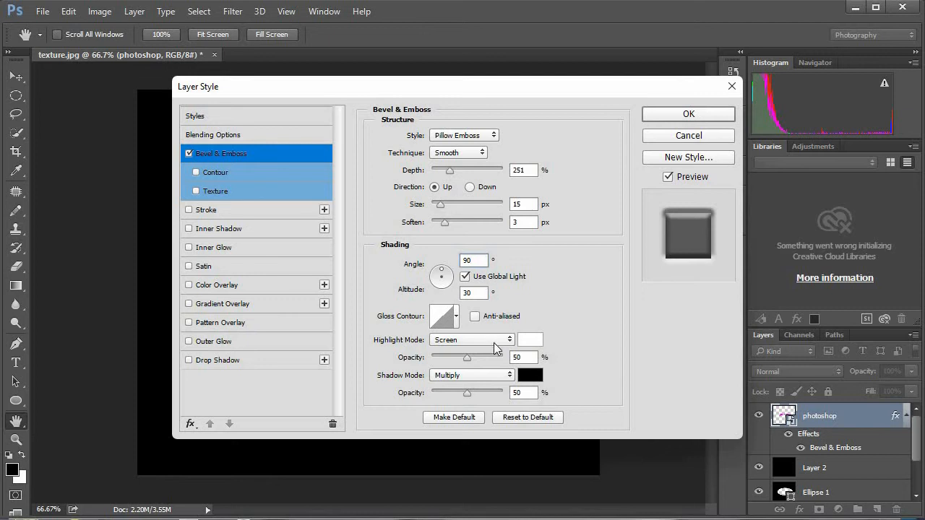
click(499, 345)
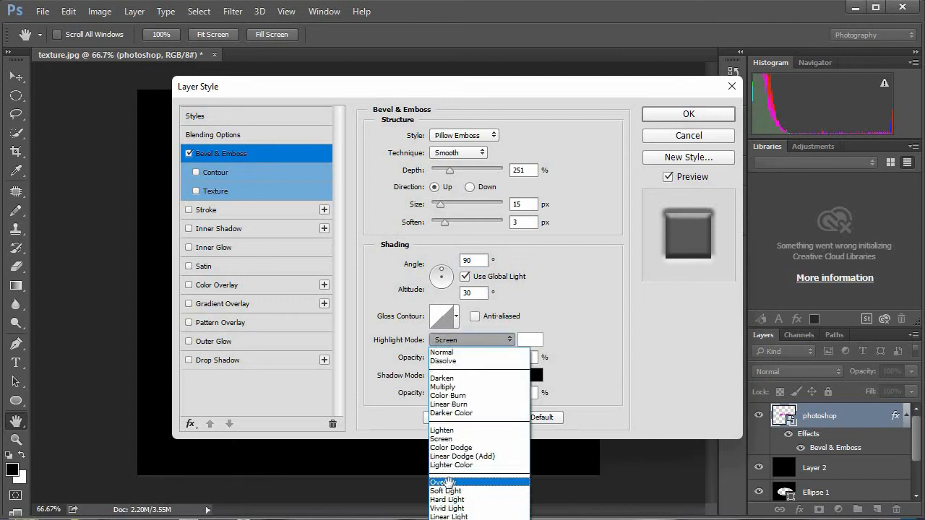
click(446, 482)
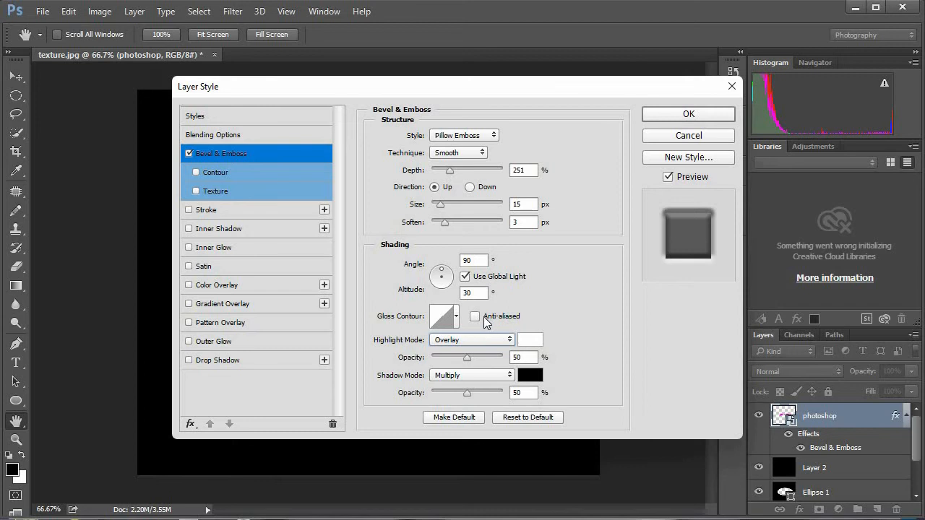
click(475, 375)
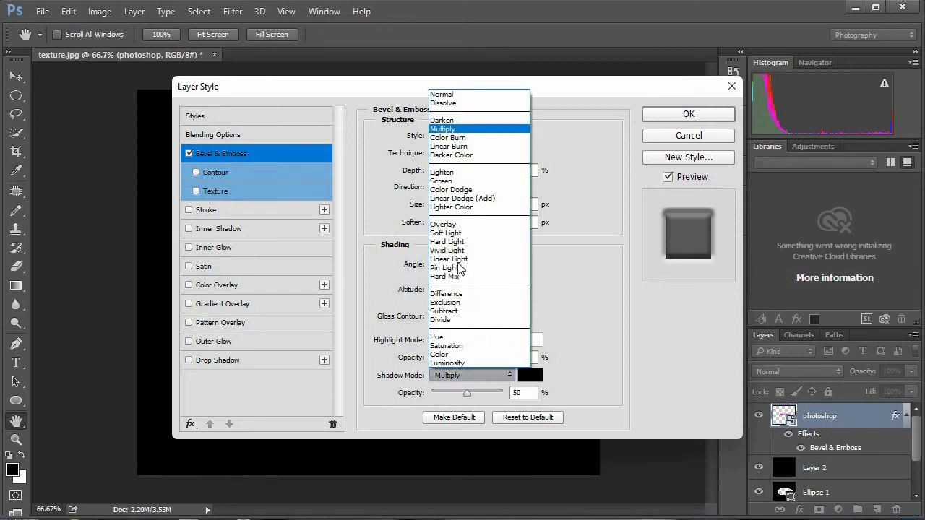
click(446, 225)
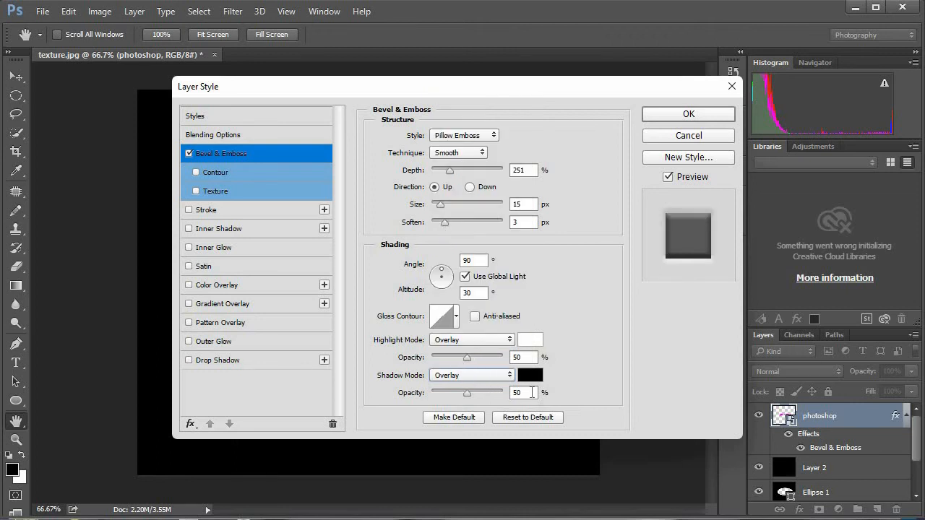
drag(532, 392, 511, 392)
text(0)
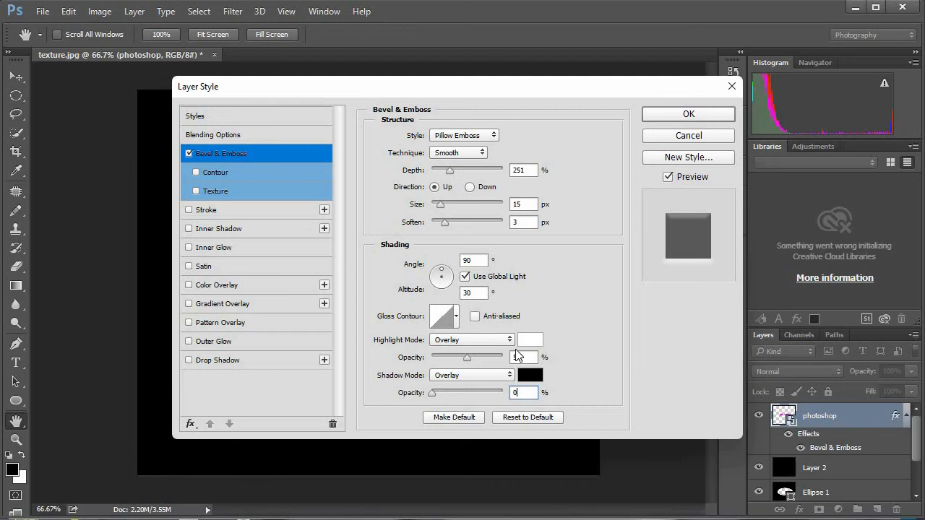
Step: Enable the bevel's Contour with anti-aliasing and the deep cove-shaped preset, fourth in the contour presets' first row
click(196, 172)
click(229, 174)
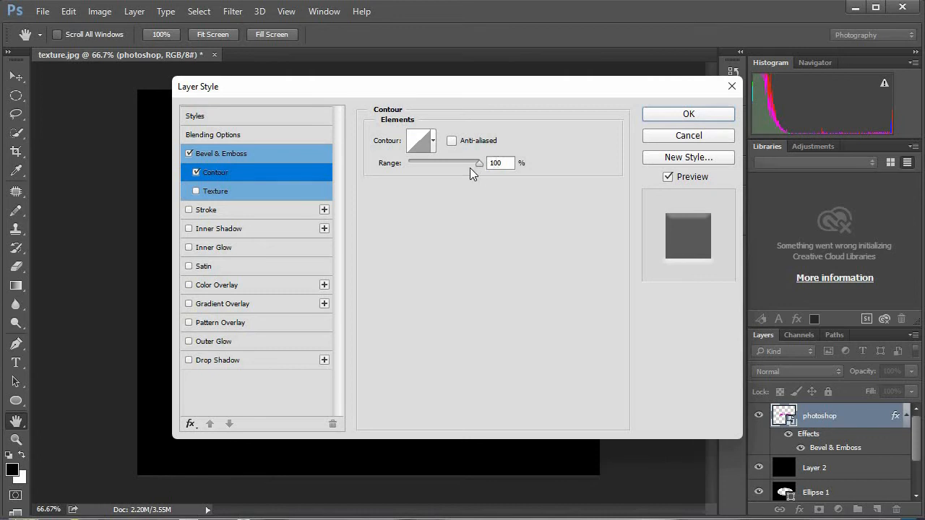
click(456, 146)
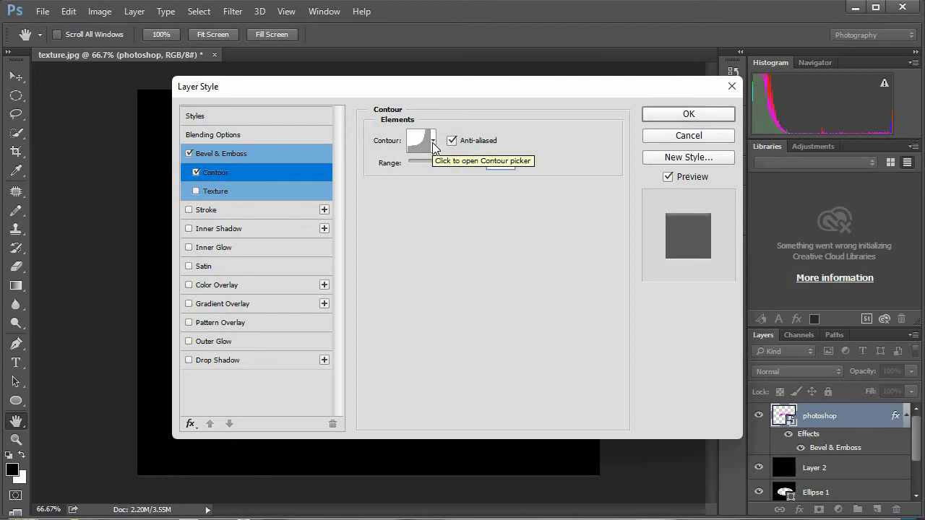
click(433, 142)
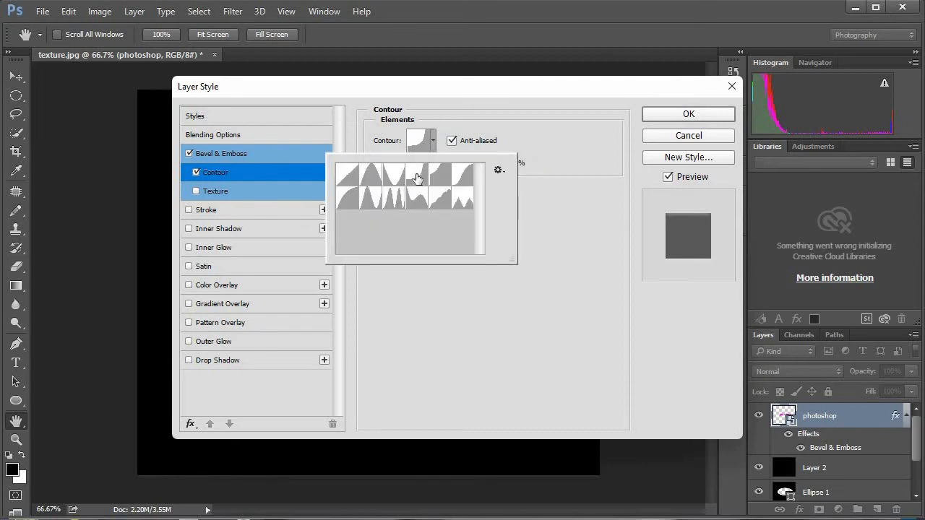
click(434, 140)
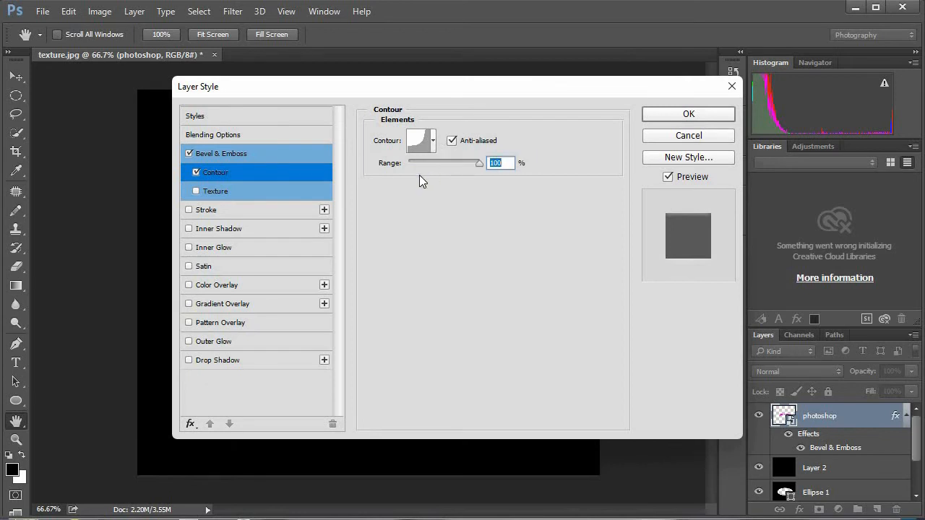
Step: Enable the Stroke effect with its 40 px magenta gradient and turn on Overprint
click(189, 210)
click(207, 210)
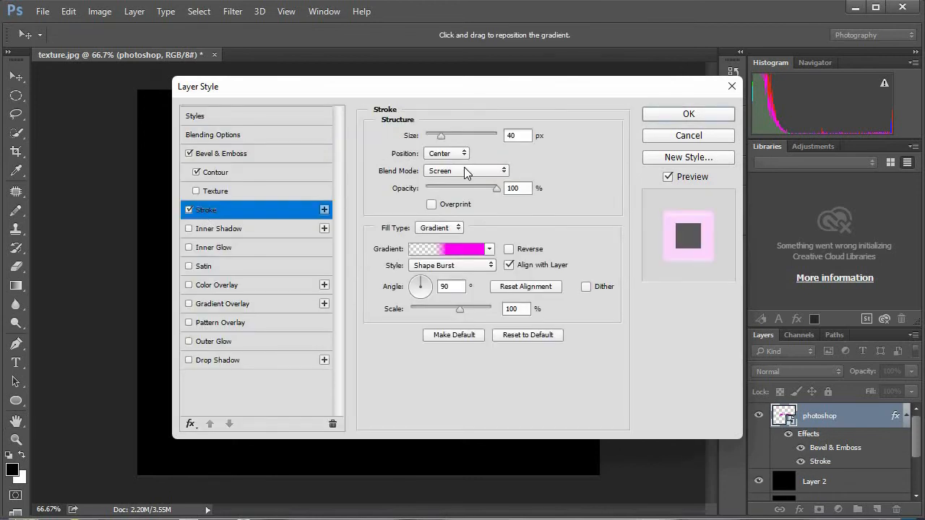
double_click(522, 136)
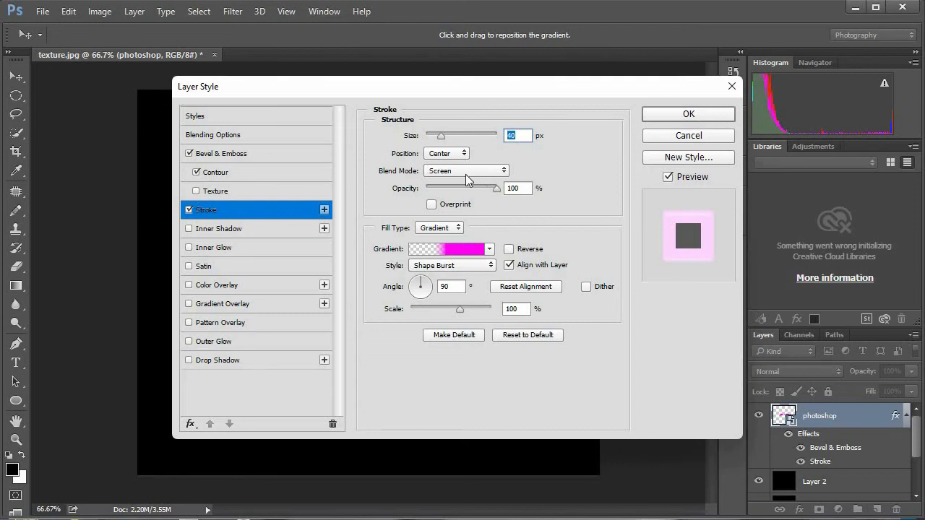
click(432, 206)
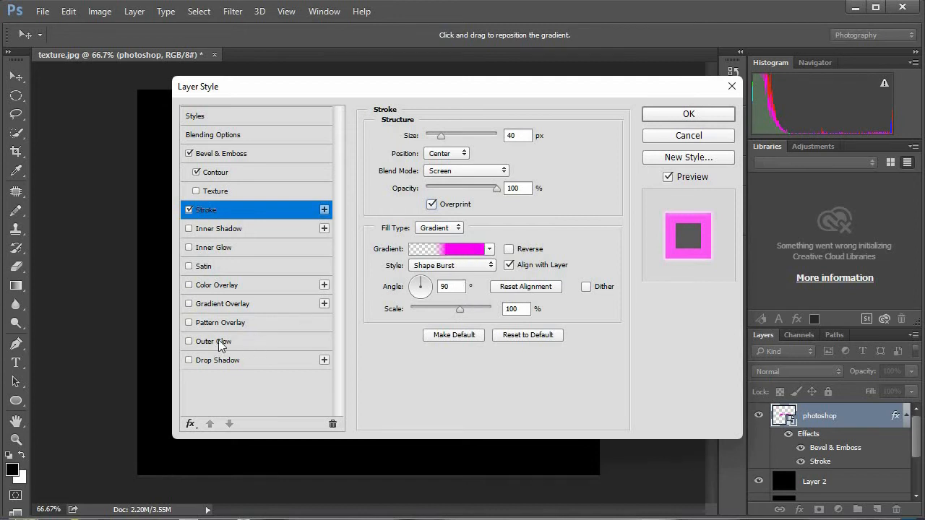
Step: Add an Outer Glow effect with Overlay blend mode and 100% opacity
click(188, 342)
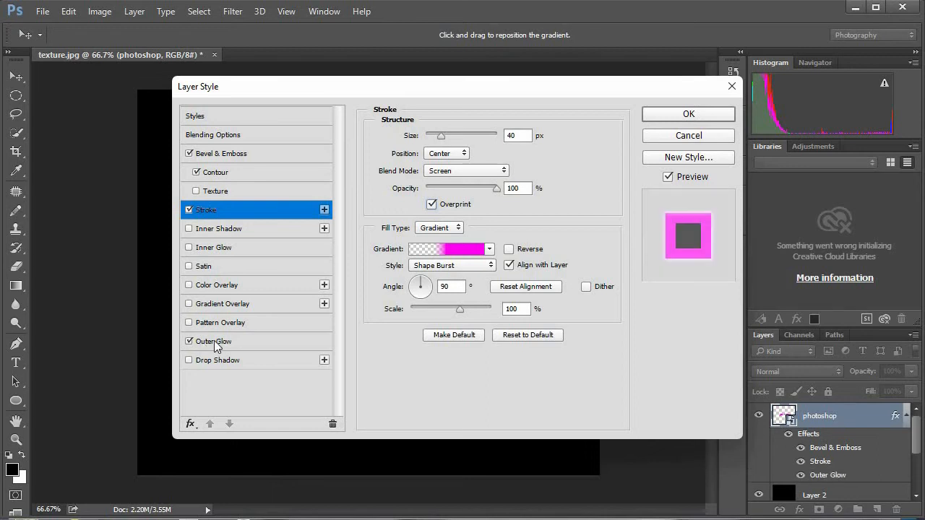
click(214, 342)
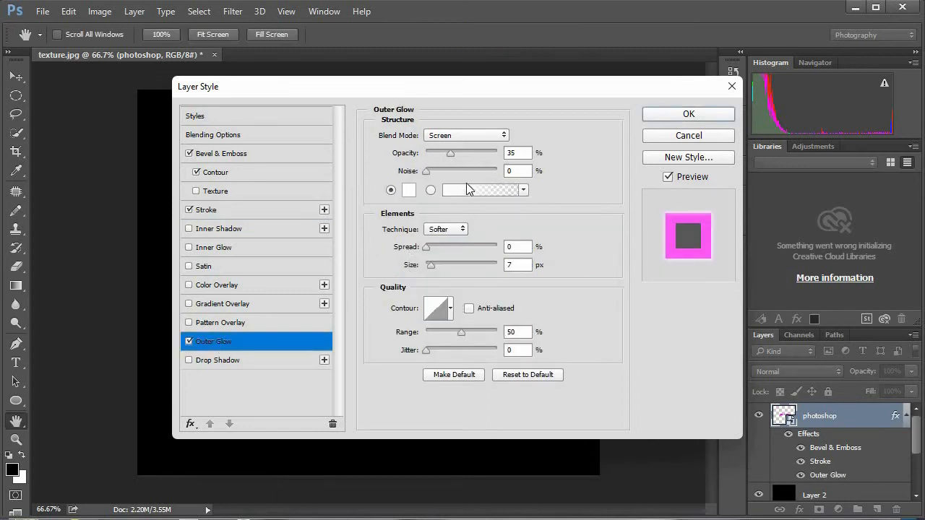
click(447, 139)
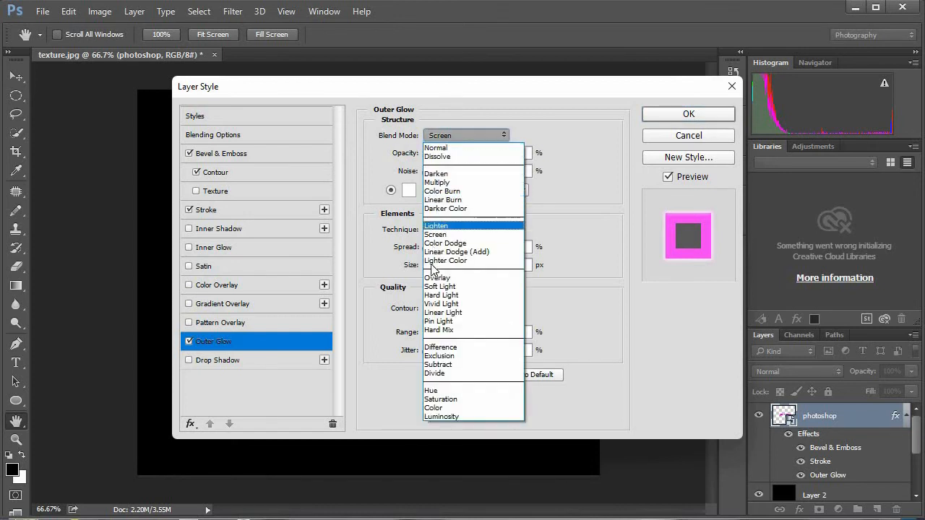
click(437, 278)
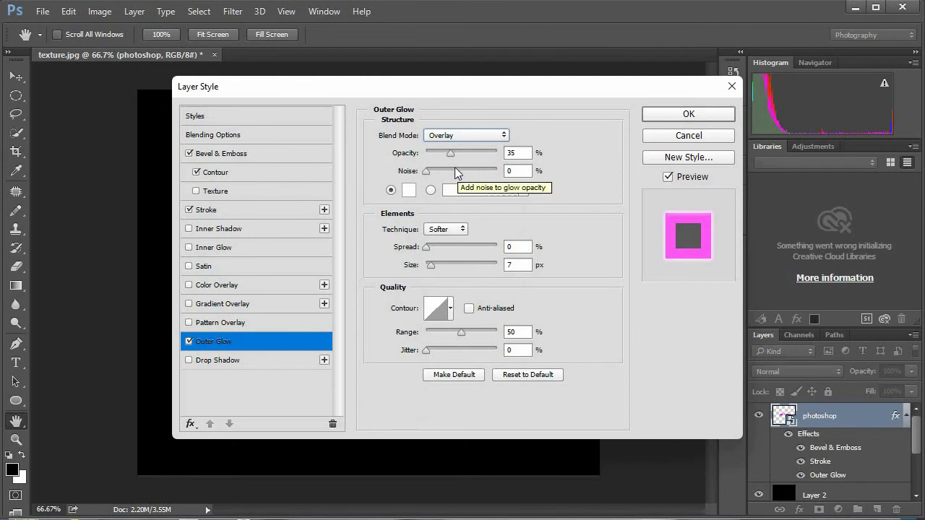
drag(518, 153, 501, 154)
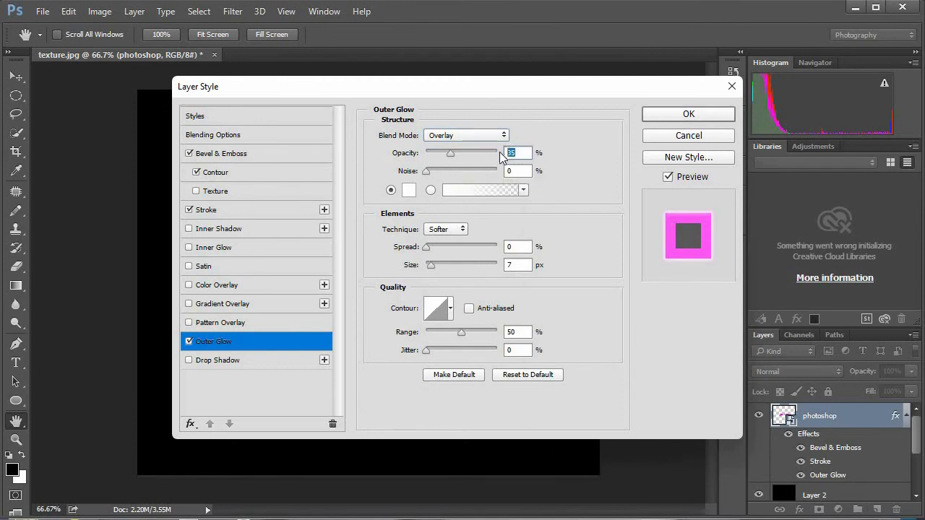
text(100)
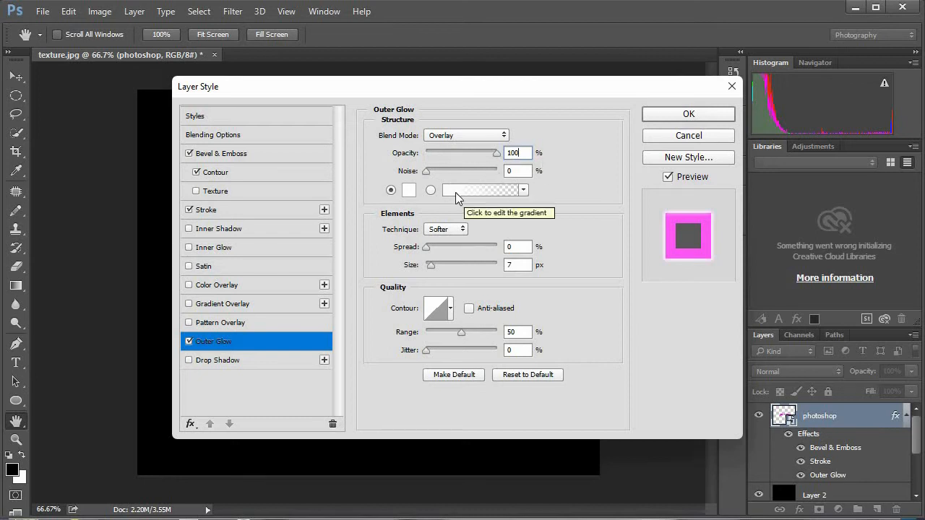
Step: Set the outer glow's colour to magenta fc00ff and keep the solid colour option selected rather than the gradient
click(408, 192)
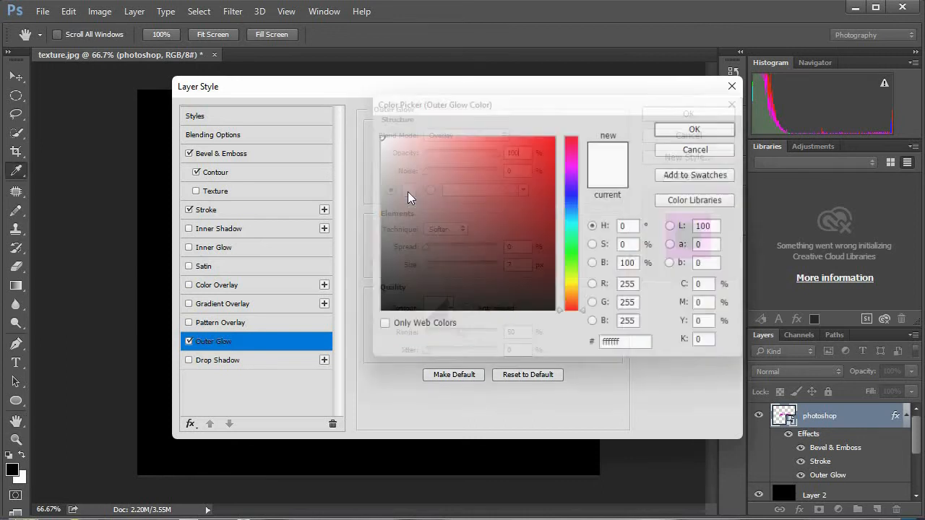
click(573, 165)
click(556, 133)
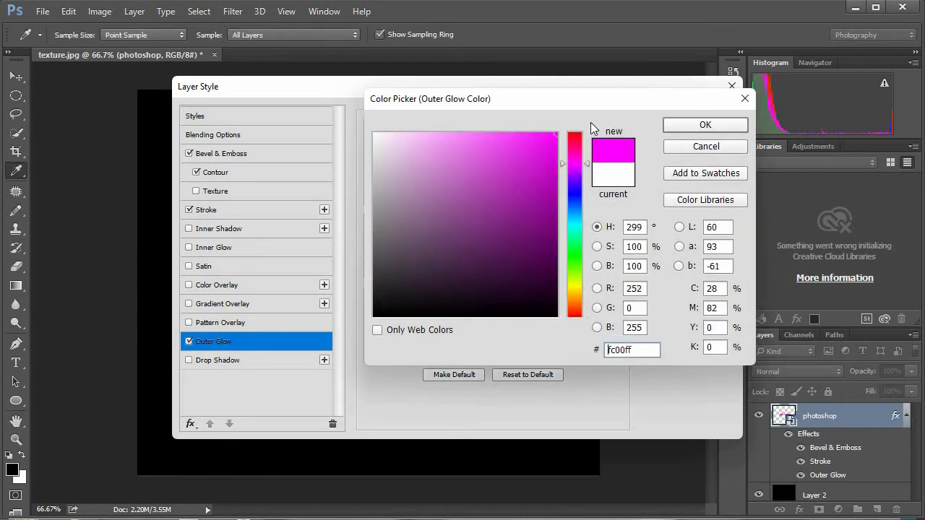
click(672, 125)
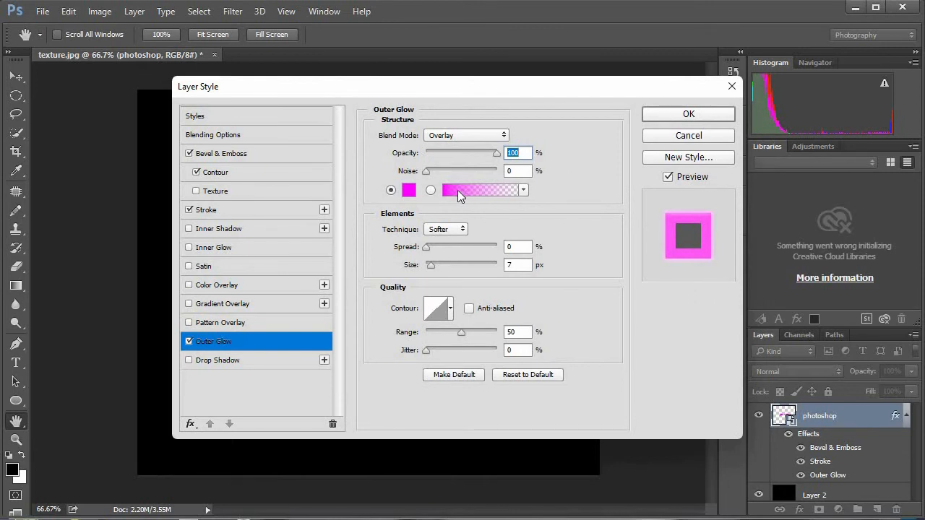
click(431, 190)
click(390, 190)
Step: Set the outer glow's spread to 20%
double_click(515, 247)
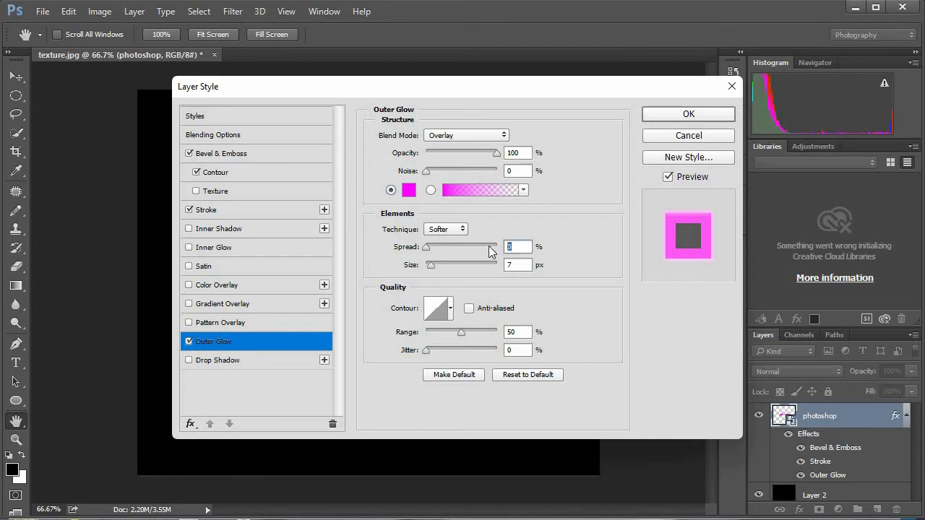
text(20)
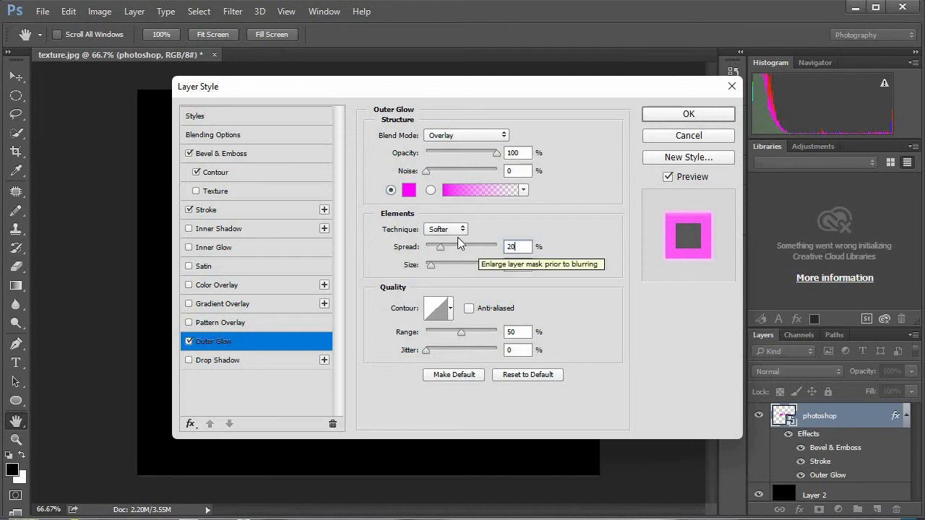
Step: Set the outer glow's size to 250 px and apply the layer style to the text
key(Tab)
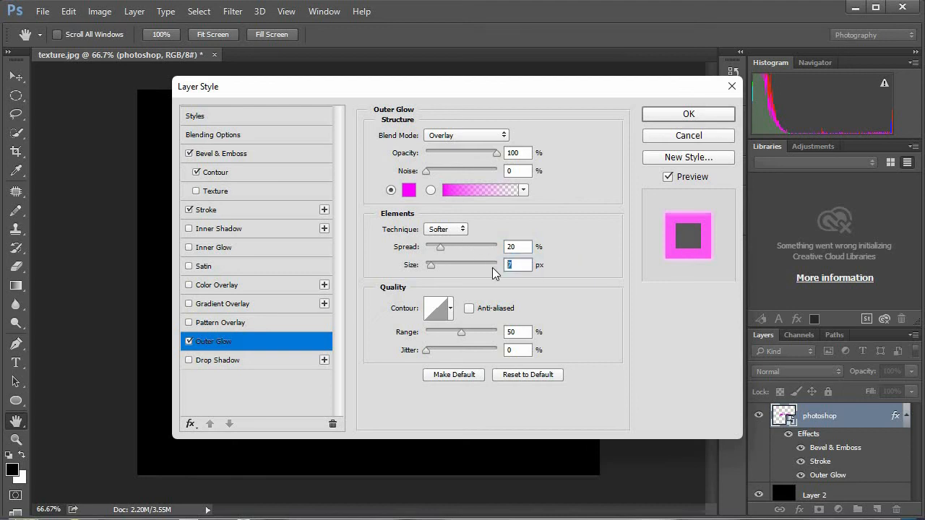
text(250)
click(510, 334)
double_click(503, 331)
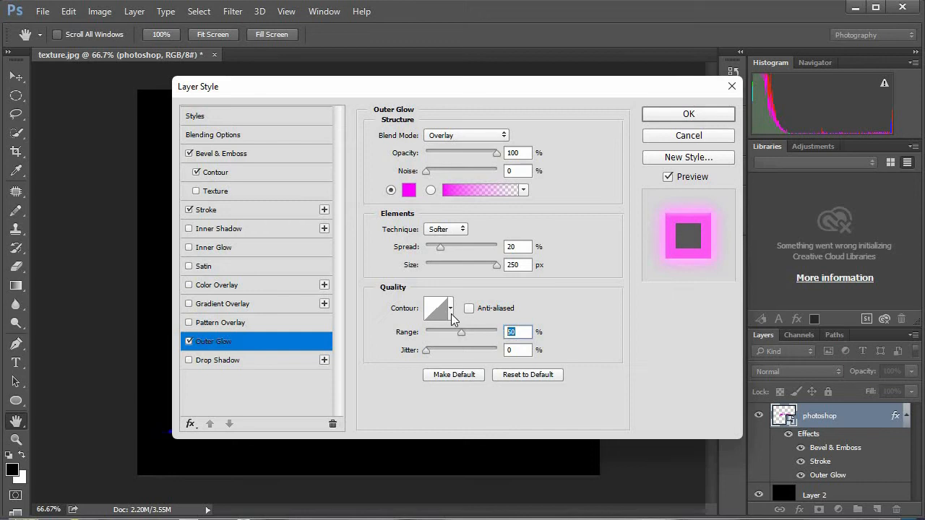
click(689, 115)
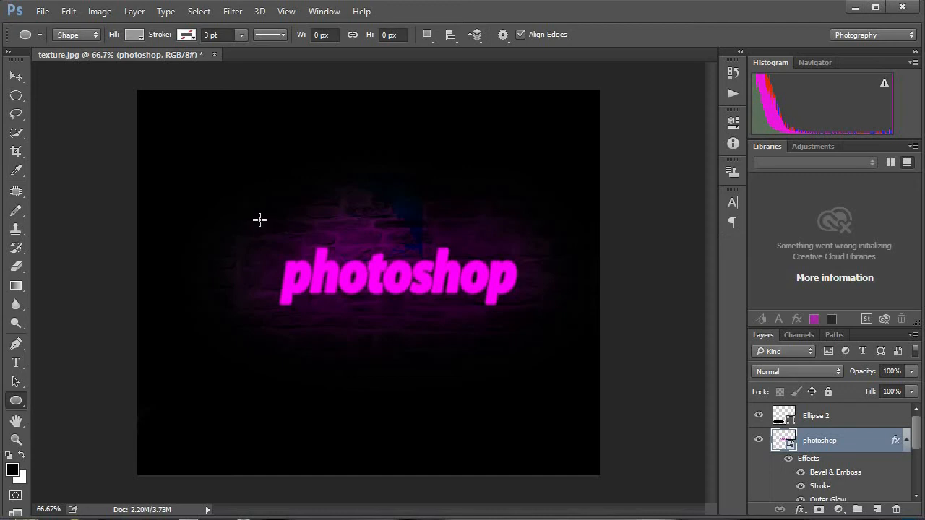
Step: Draw an ellipse about 623 × 256 px over the "photoshop" text and fill it with magenta
drag(261, 220, 558, 343)
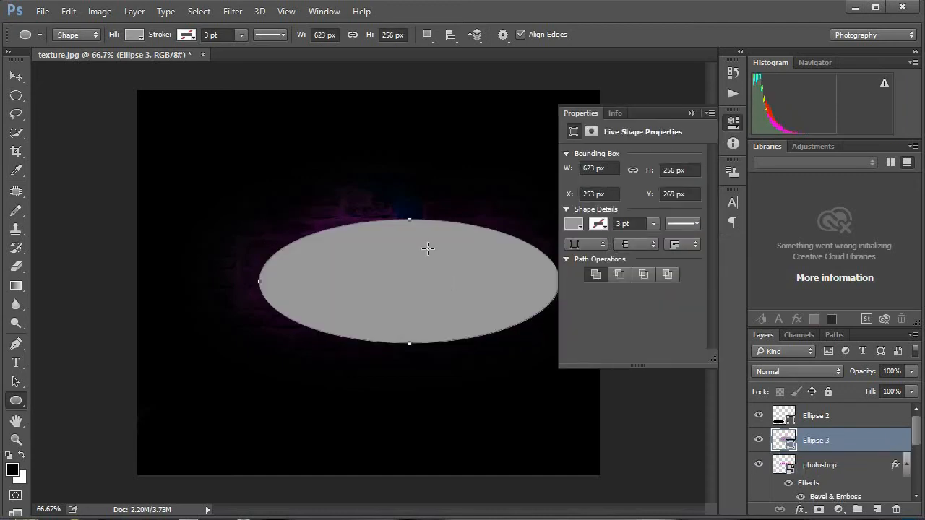
click(576, 224)
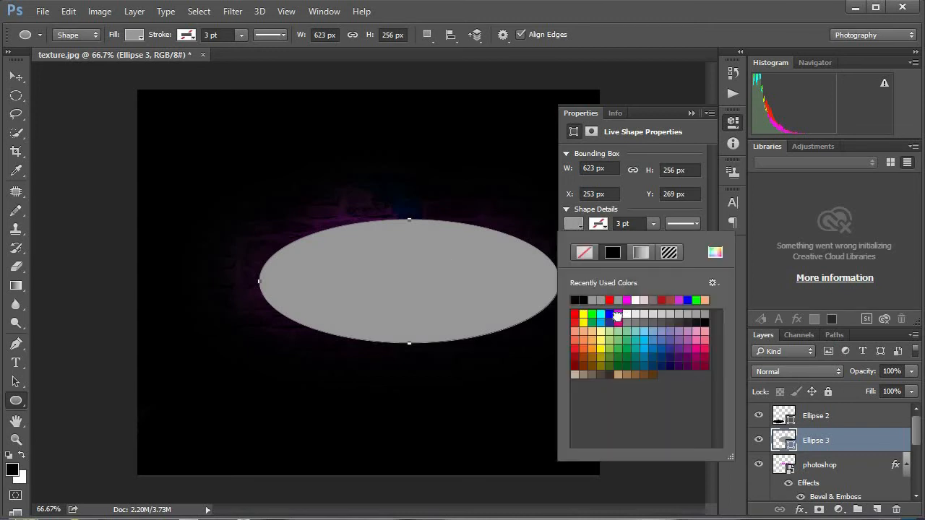
click(618, 321)
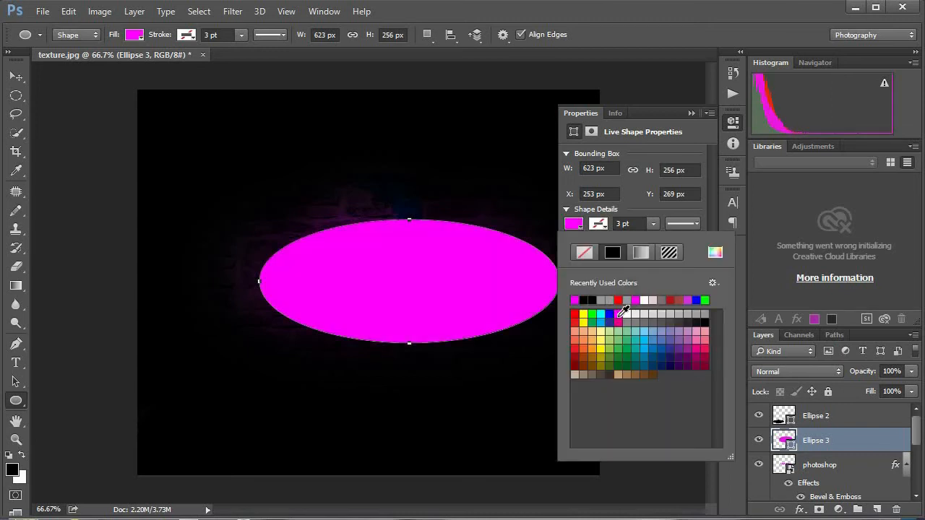
click(690, 115)
Step: Convert the magenta ellipse layer to a smart object and apply a Gaussian Blur with a 150-pixel radius
right_click(814, 439)
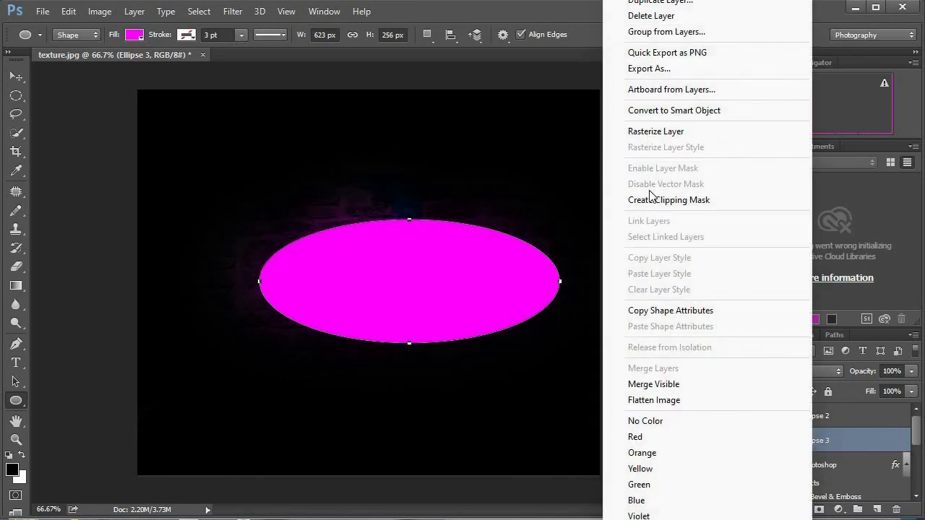
click(658, 111)
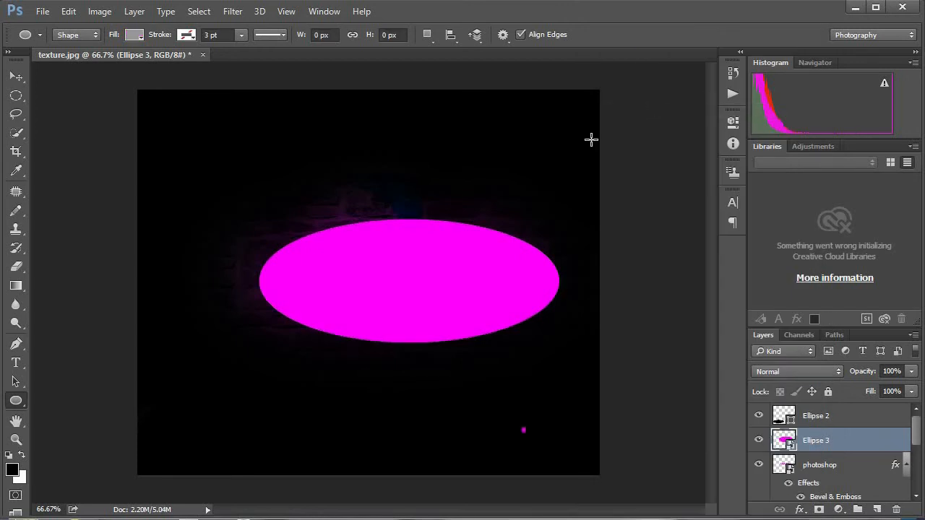
click(234, 12)
mouse_move(244, 172)
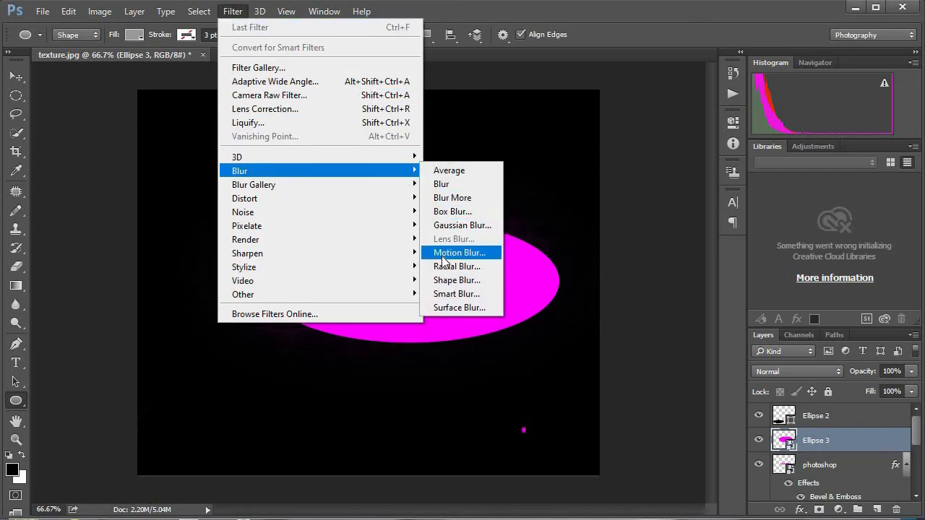
click(453, 226)
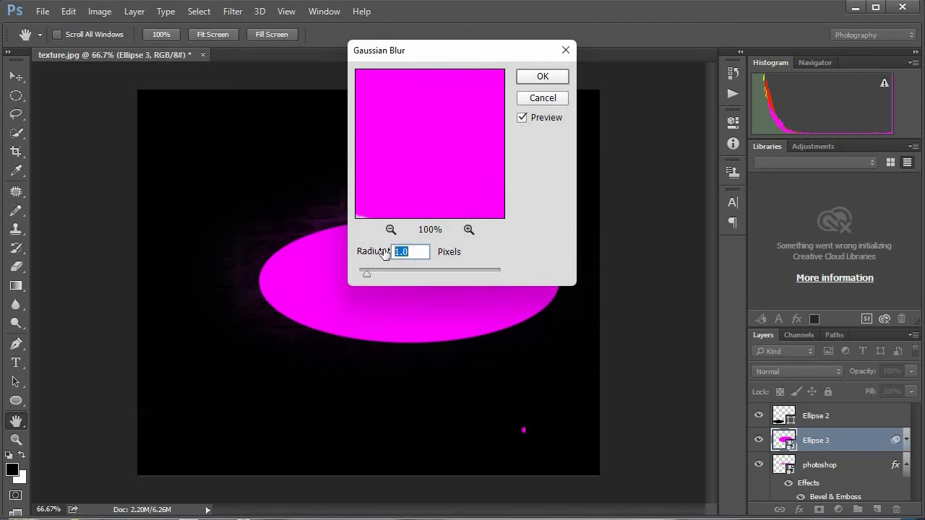
text(15)
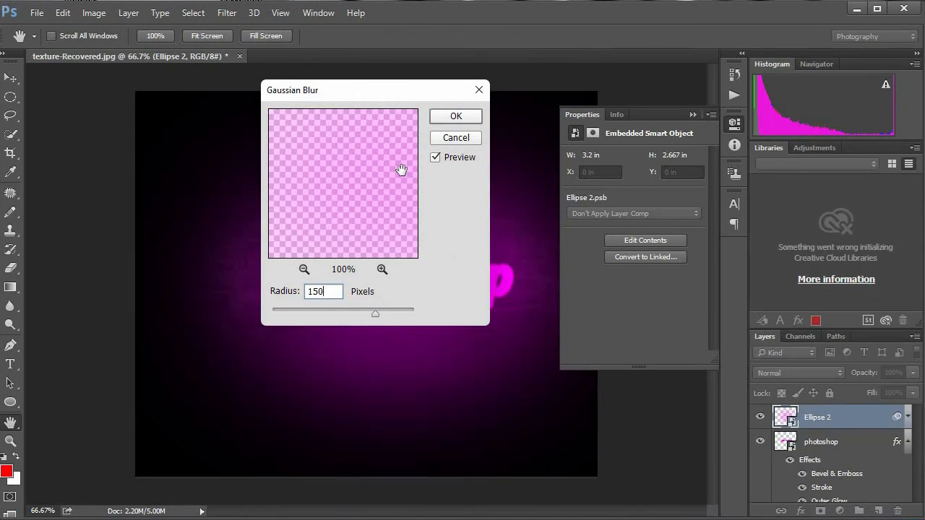
click(462, 119)
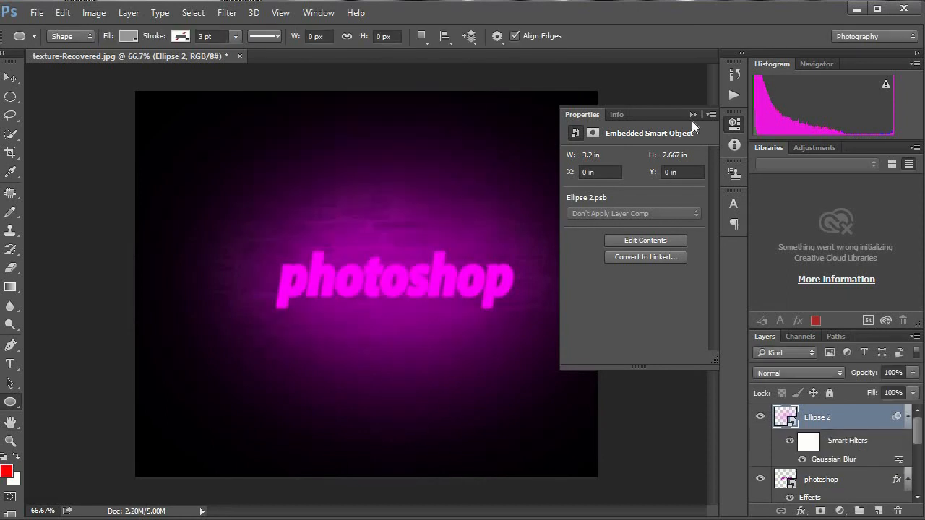
Step: Set the blurred ellipse layer's blend mode to Soft Light
click(692, 115)
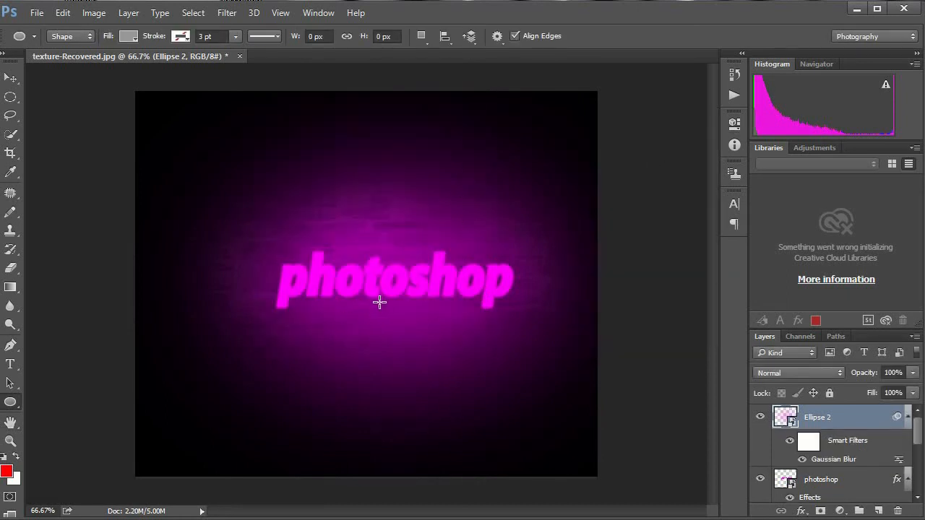
click(790, 374)
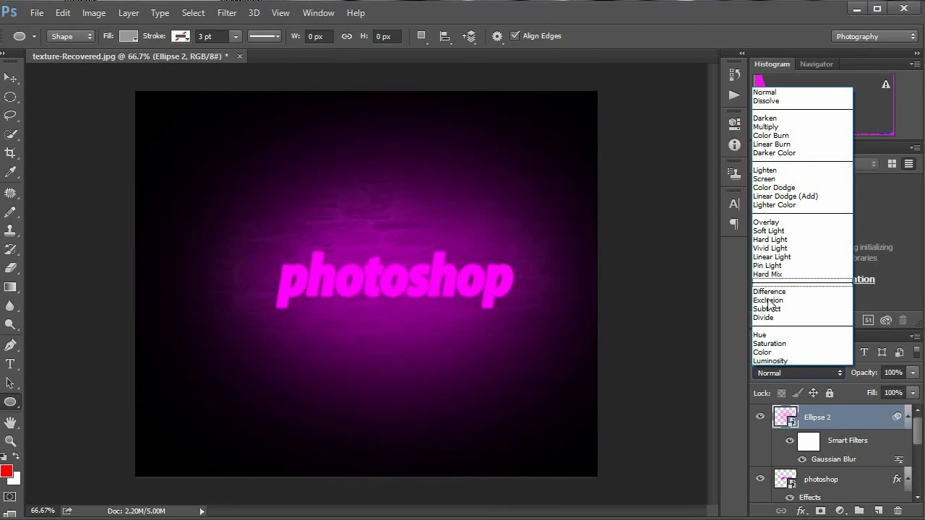
click(772, 235)
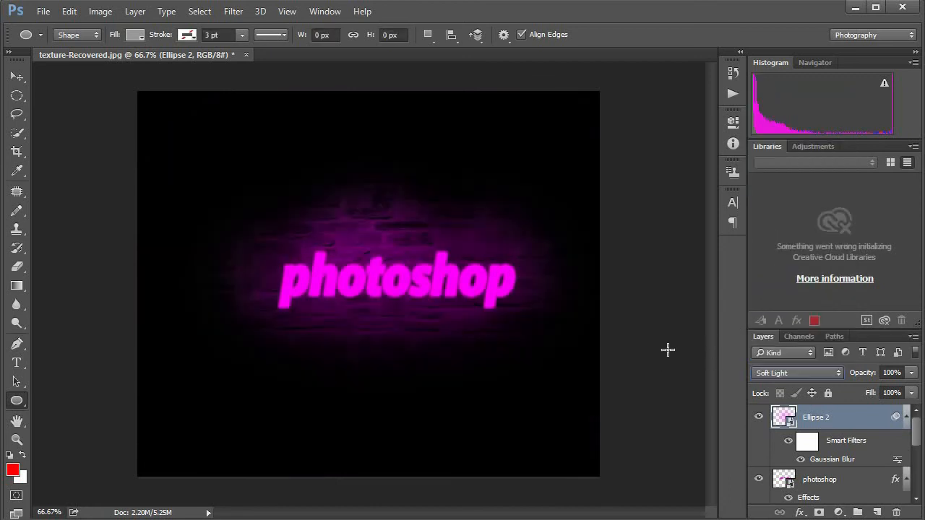
right_click(25, 406)
click(68, 414)
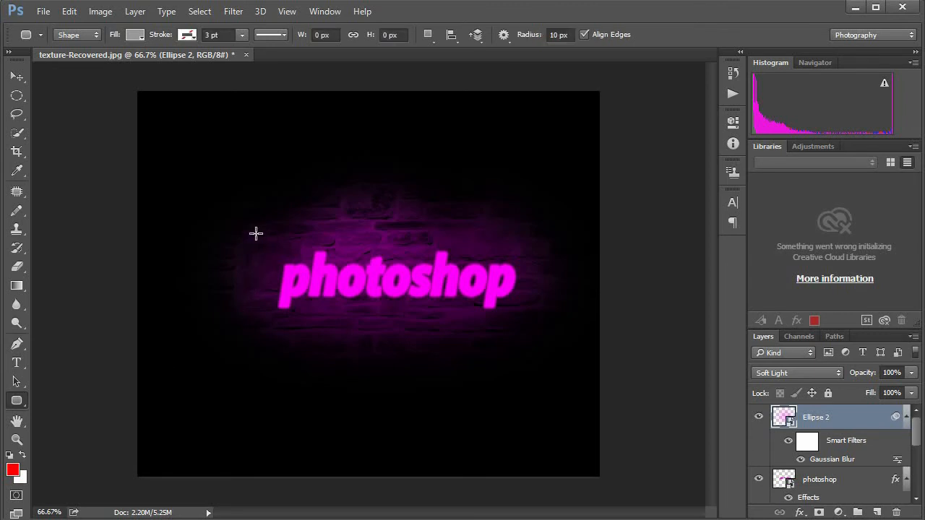
drag(253, 232, 542, 334)
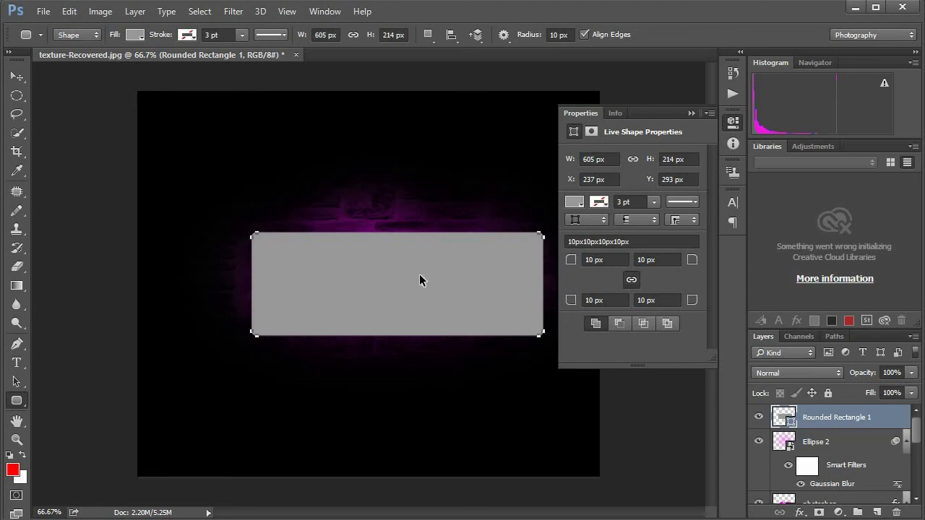
key(ctrl+z)
Step: Draw another ellipse about 614 × 216 px over the text with the Ellipse tool and fill it with magenta
right_click(17, 400)
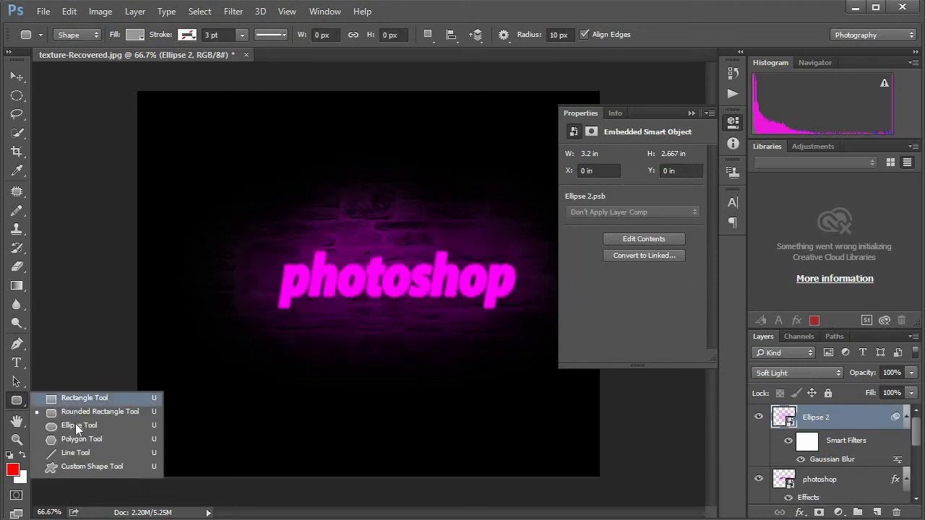
click(77, 426)
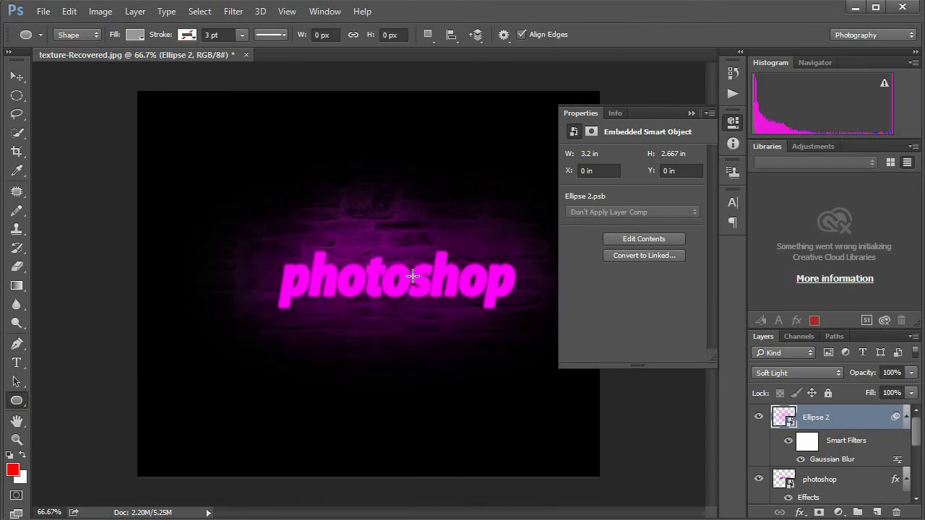
drag(337, 267, 549, 332)
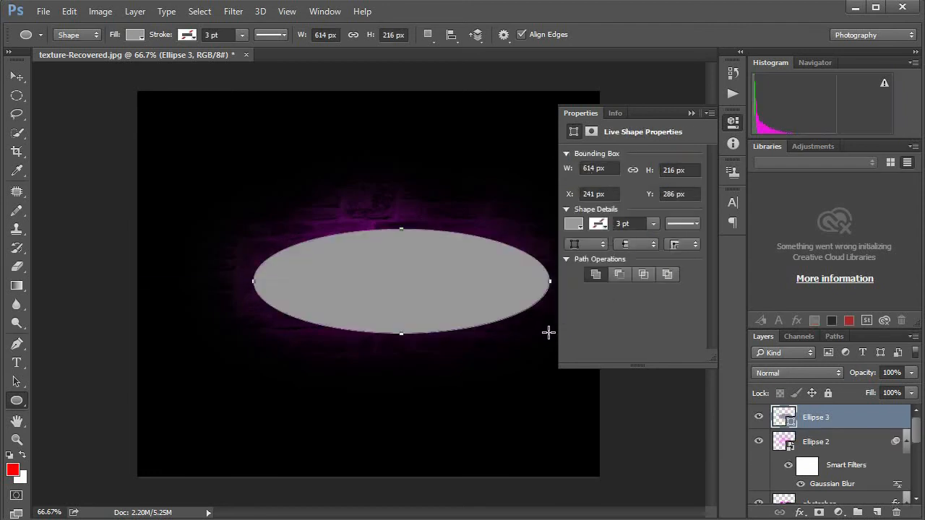
click(574, 224)
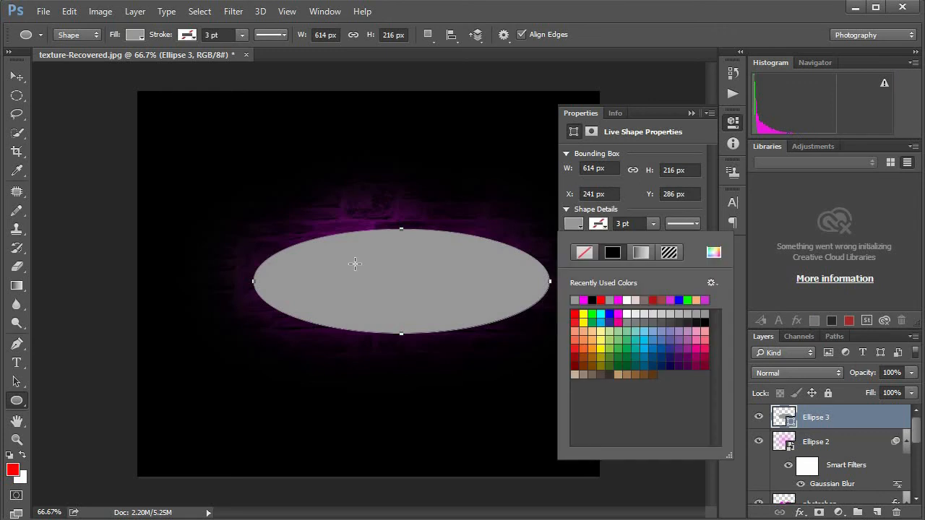
click(574, 224)
click(574, 225)
click(591, 300)
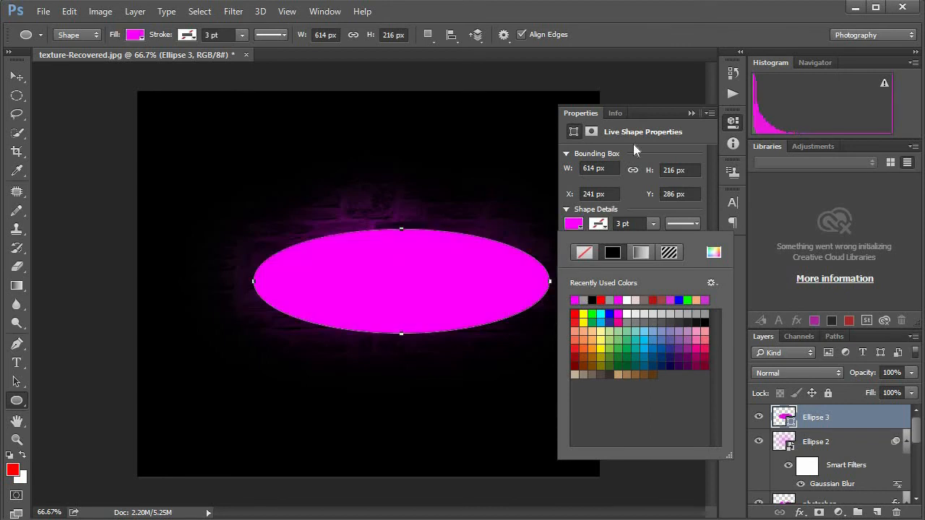
click(690, 114)
click(690, 113)
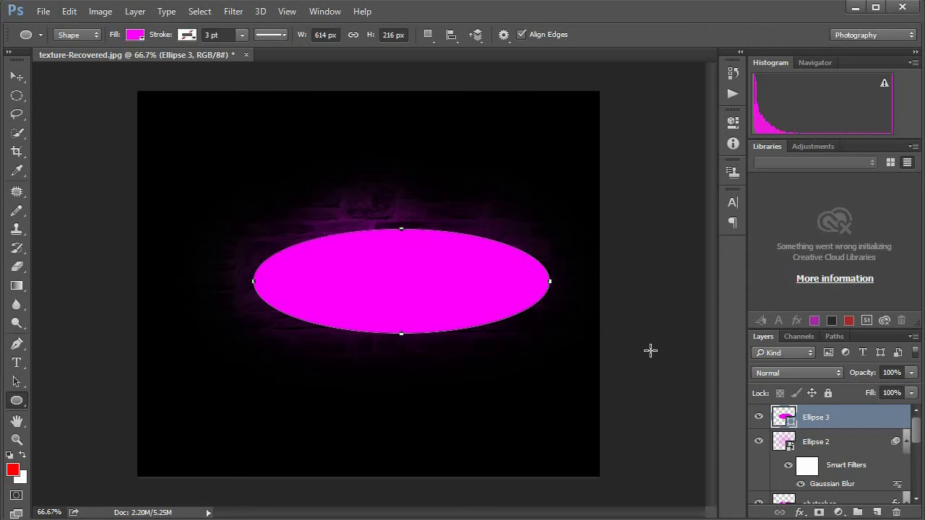
Step: Convert the new magenta ellipse layer to a smart object
right_click(814, 425)
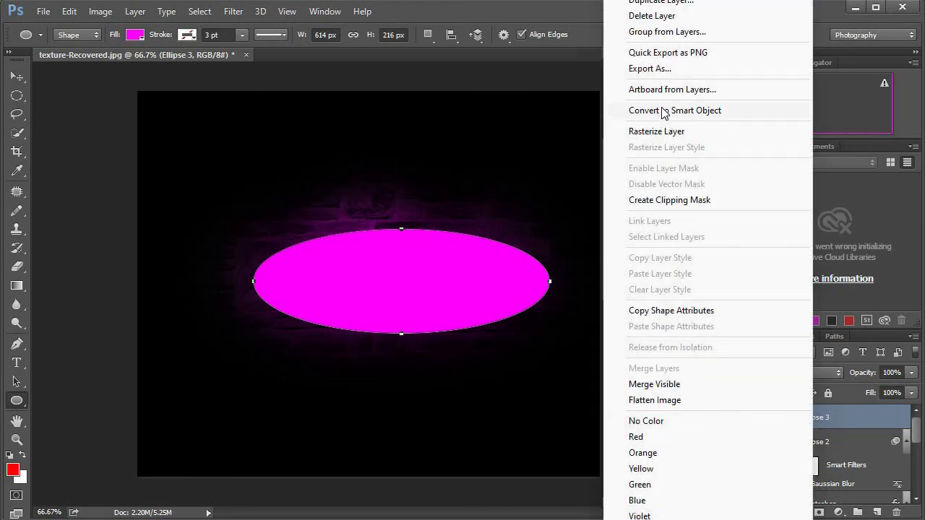
click(688, 115)
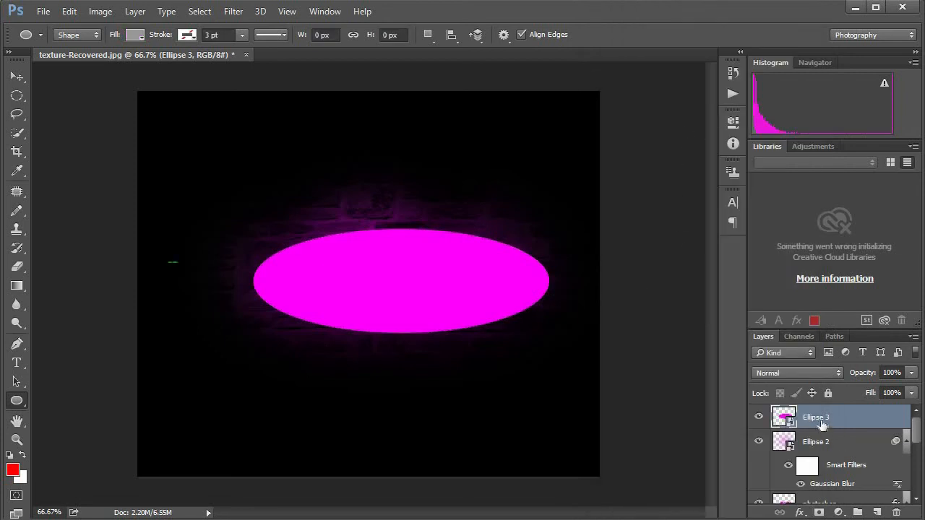
right_click(820, 420)
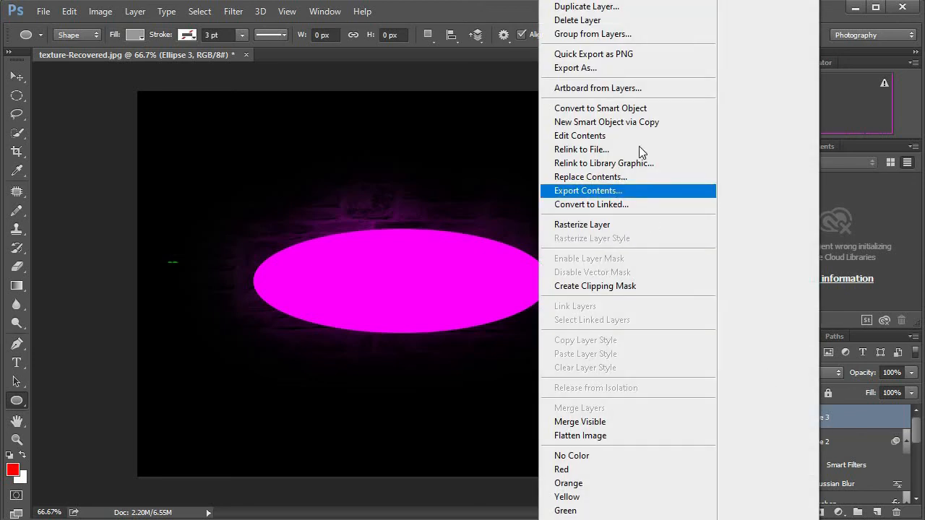
click(558, 109)
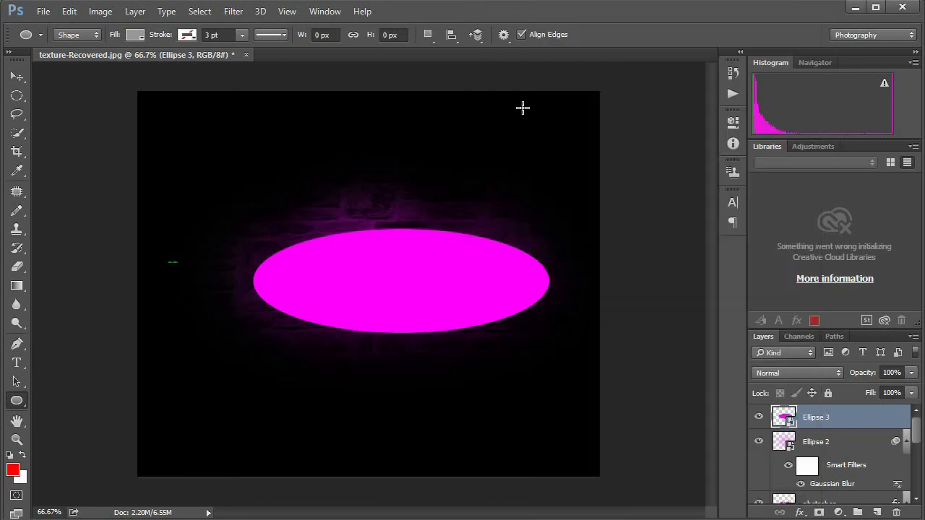
Step: Apply a 150-pixel Gaussian Blur to the ellipse smart object and set its layer's blend mode to Soft Light
click(231, 13)
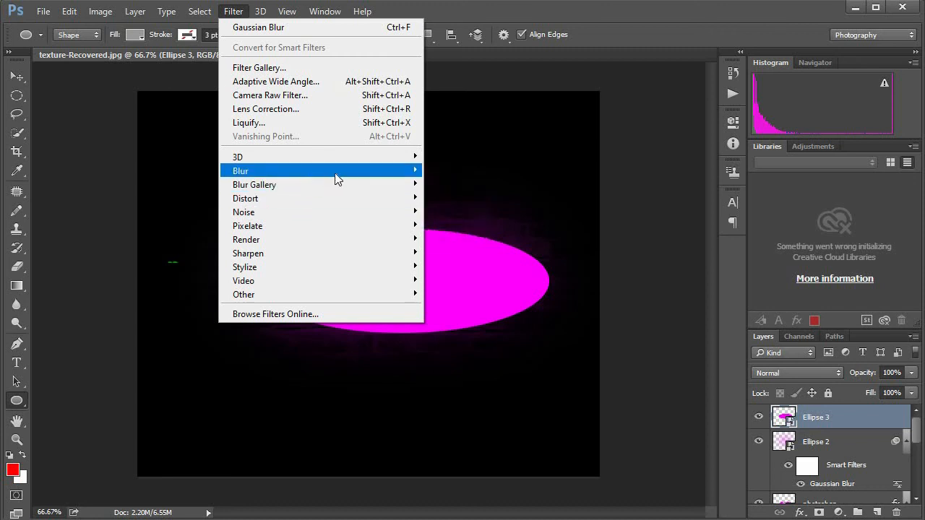
mouse_move(337, 177)
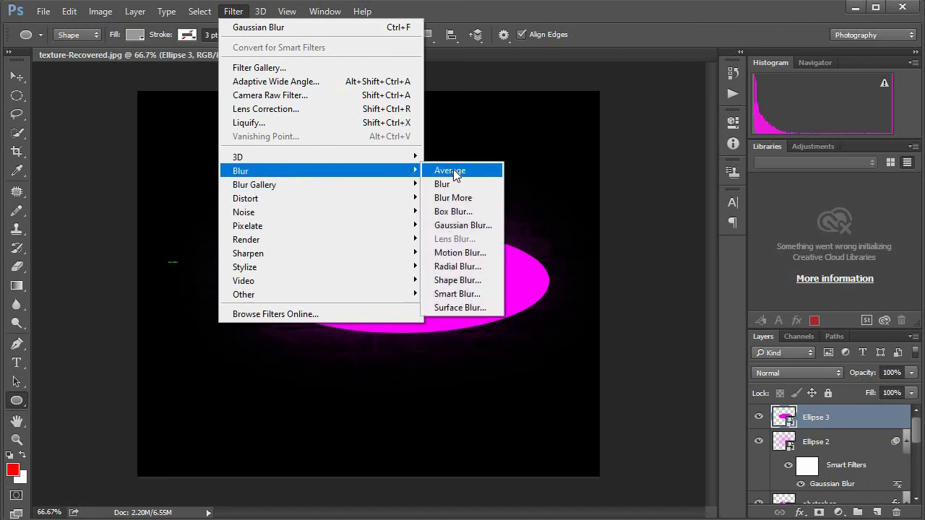
click(451, 225)
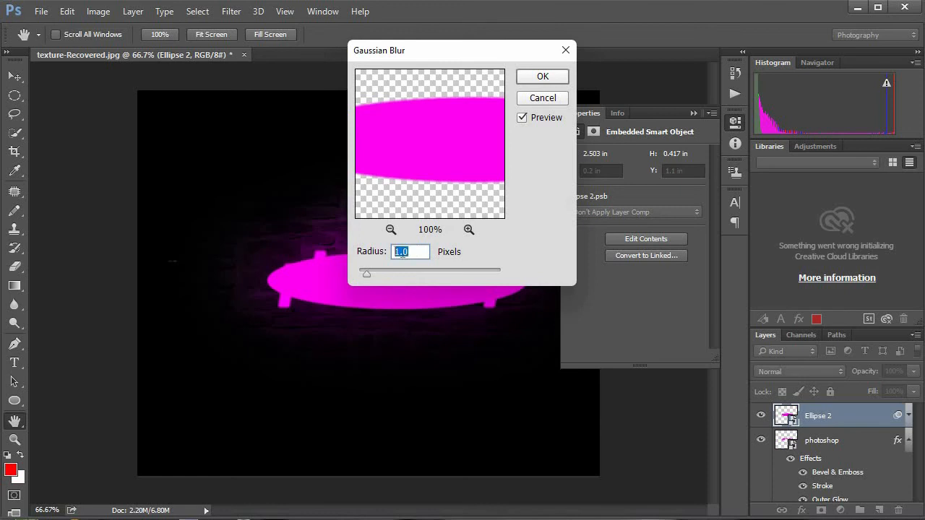
text(15)
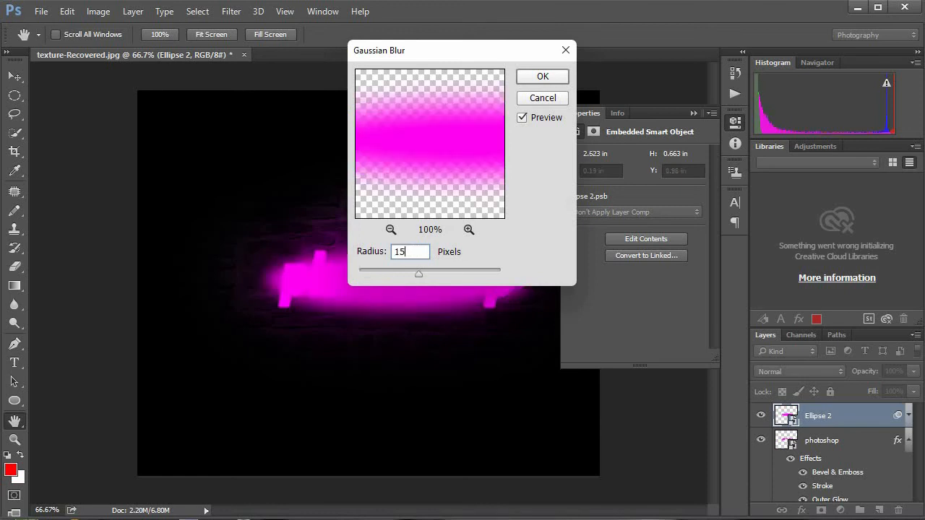
text(0)
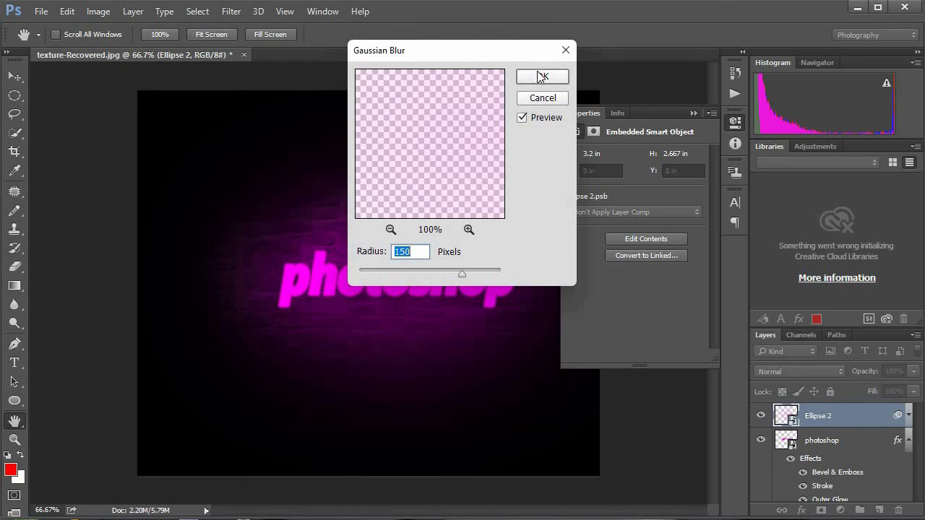
click(539, 80)
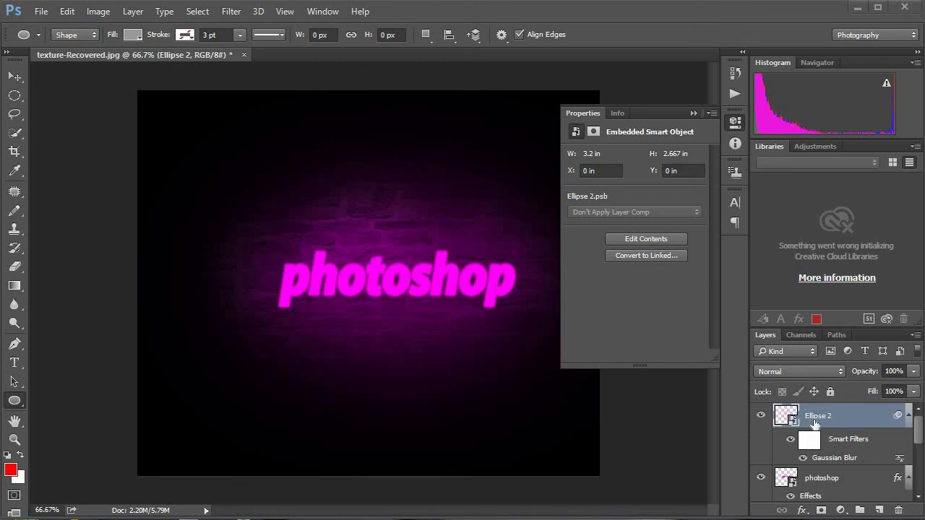
click(805, 374)
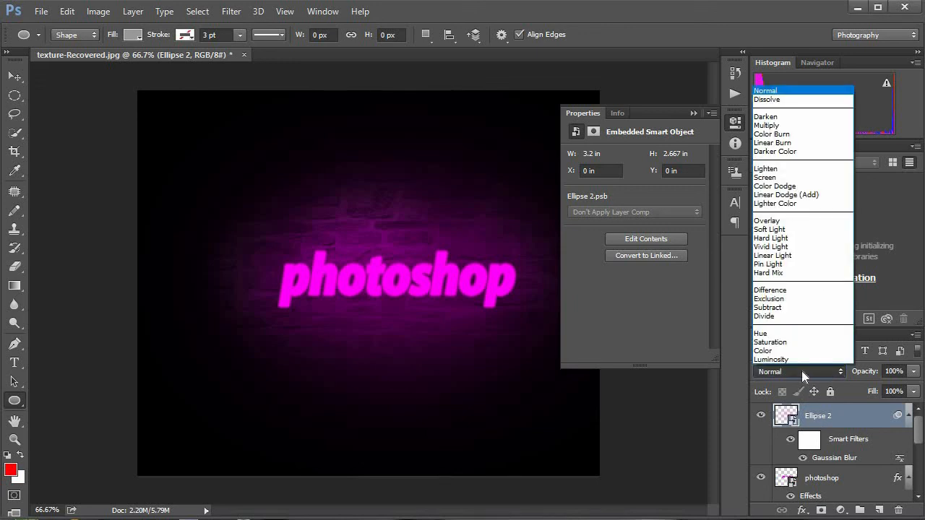
click(768, 229)
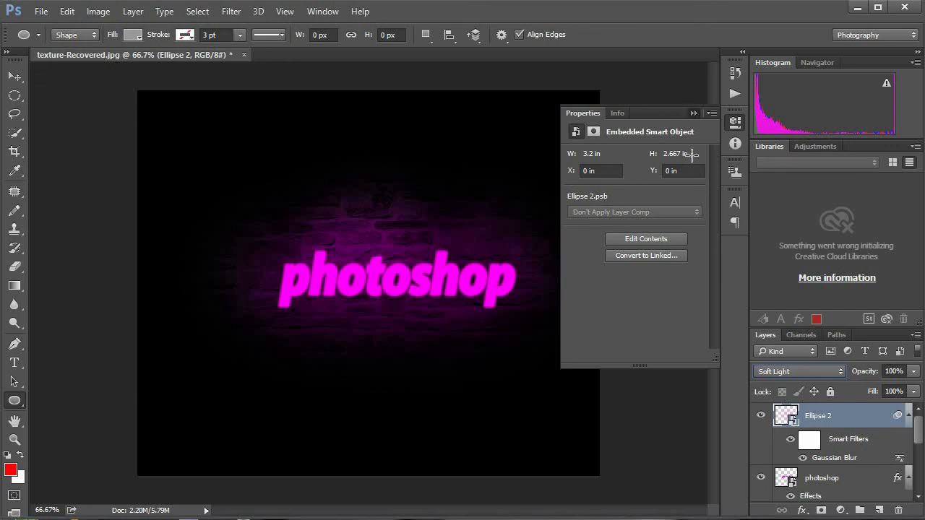
Step: Collapse the smart object properties and examine the magenta text and its glow on the wall at closer and wider magnification
click(693, 114)
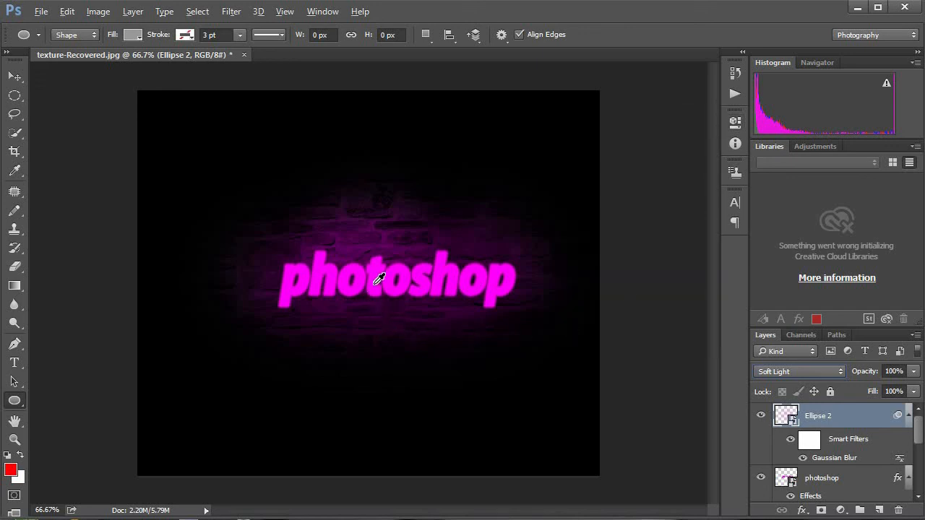
key(alt)
key(alt)
key(v)
scroll(358, 278, up, 2)
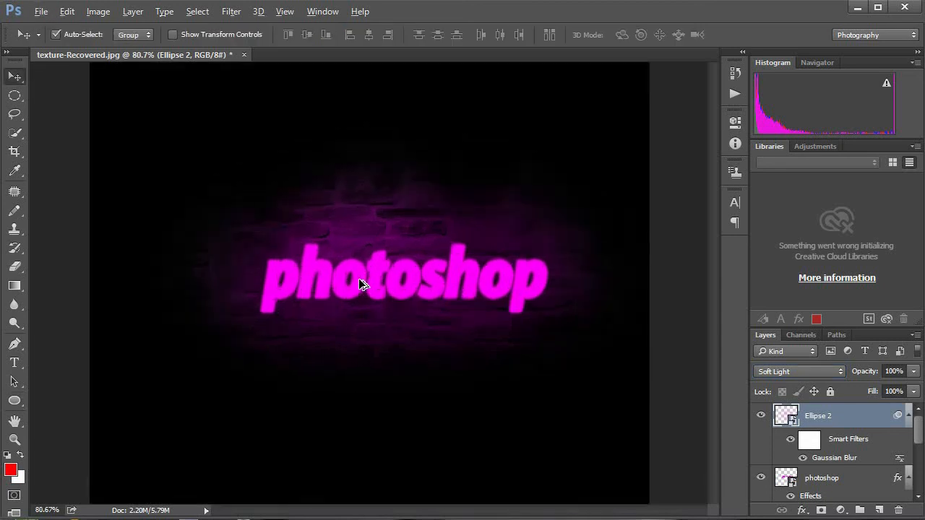
scroll(358, 278, up, 2)
scroll(358, 278, down, 4)
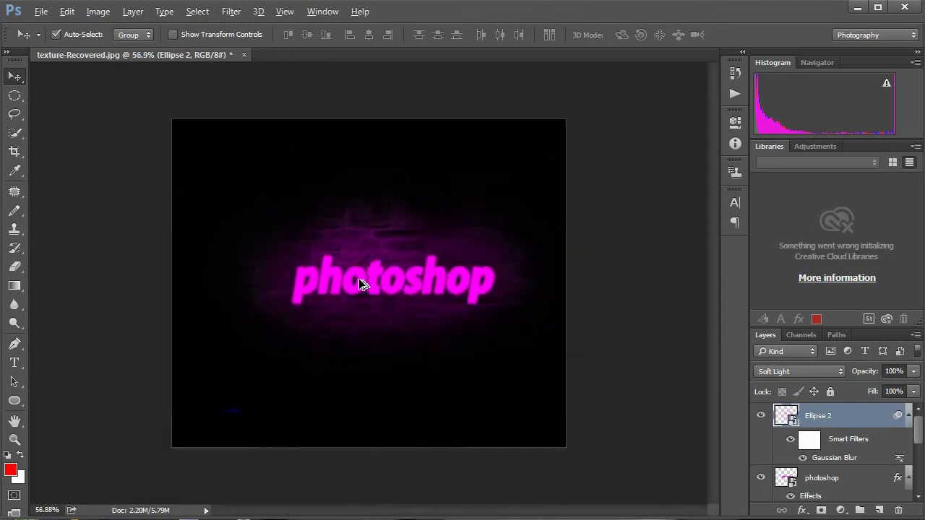
scroll(358, 278, down, 1)
scroll(358, 279, up, 3)
scroll(359, 279, up, 1)
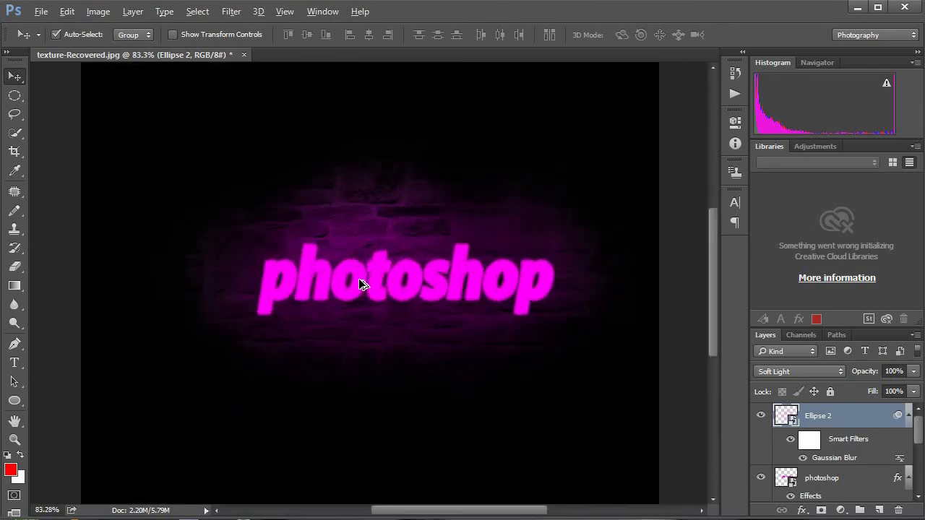
scroll(359, 278, down, 1)
key(alt)
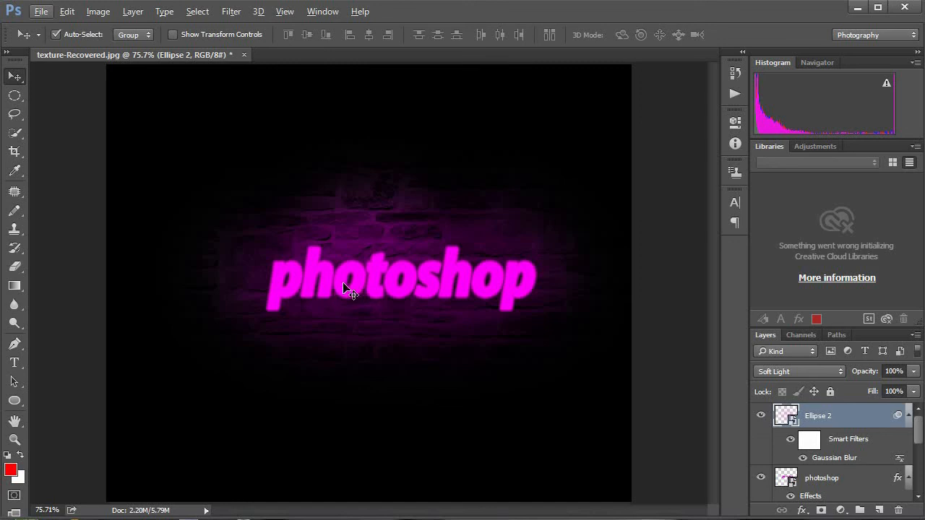
click(316, 272)
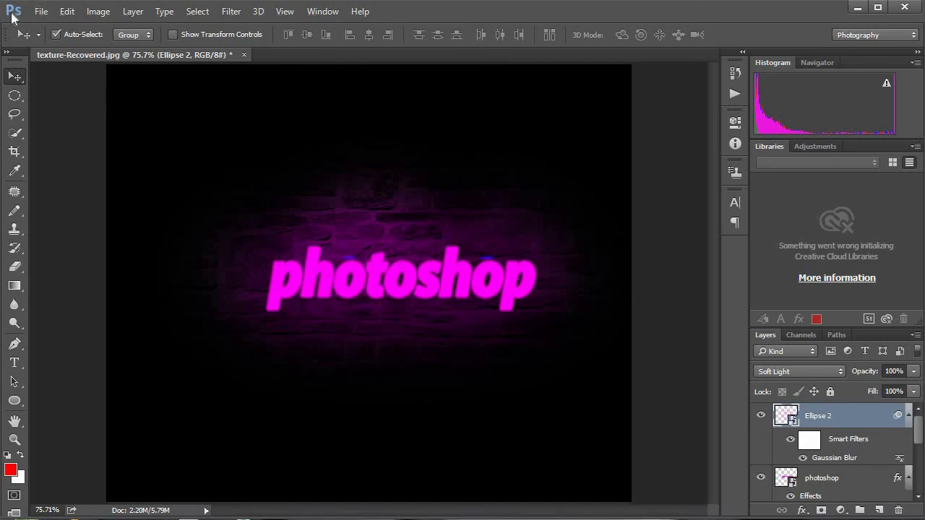
Step: Save a JPEG copy of the artwork as texture-Recovered.jpg in the Pictures folder
click(41, 12)
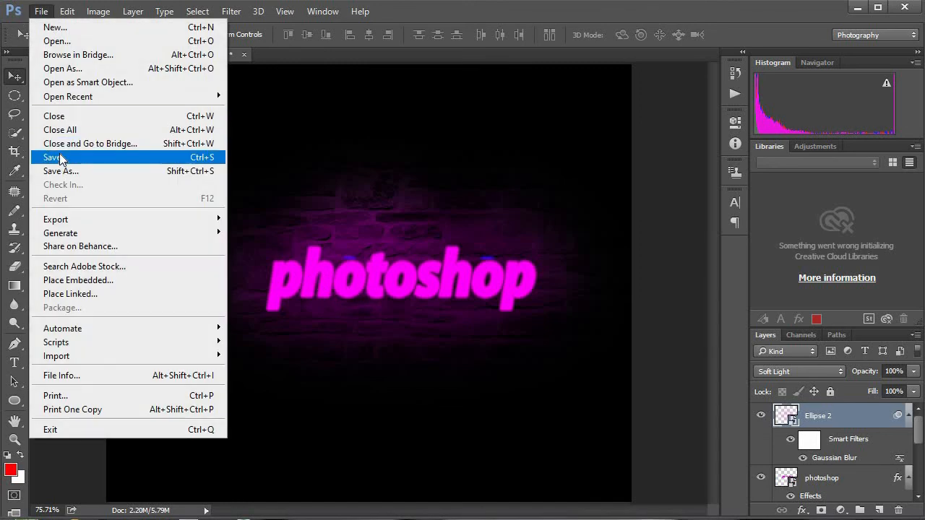
click(71, 171)
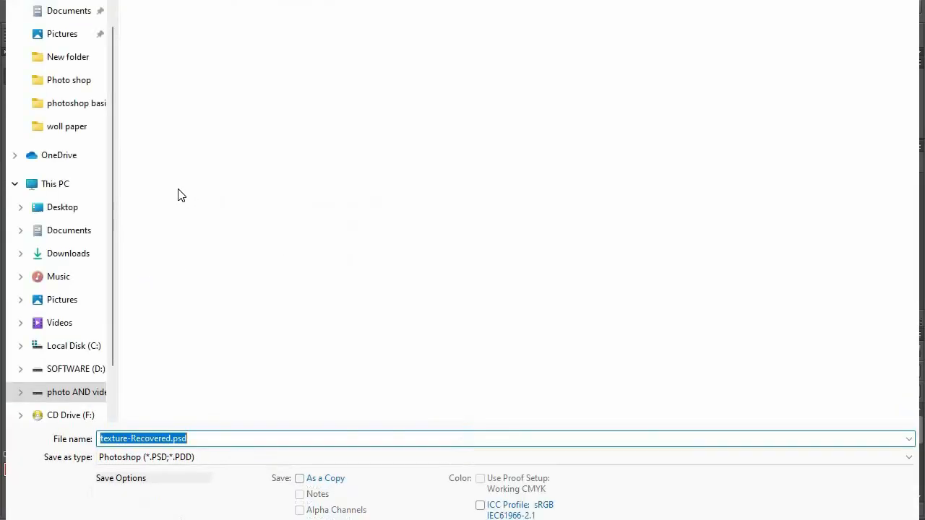
click(76, 40)
click(204, 458)
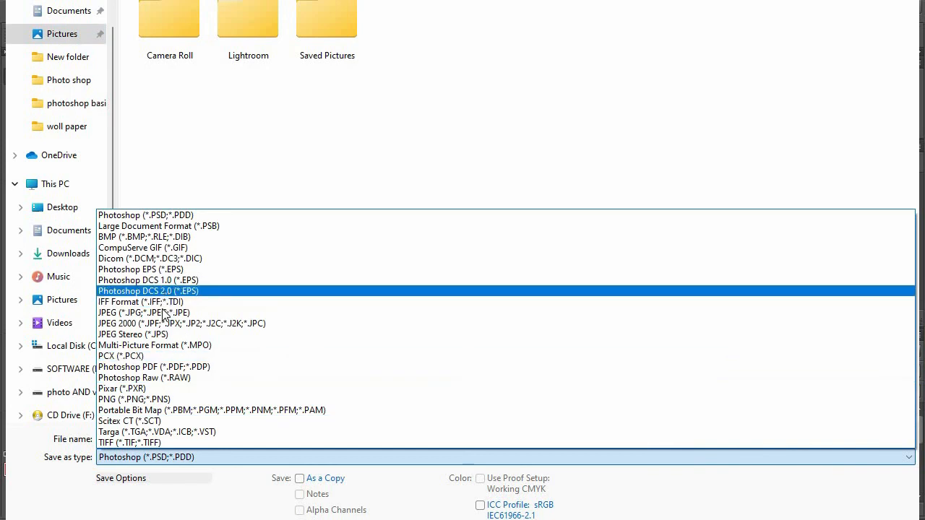
click(167, 315)
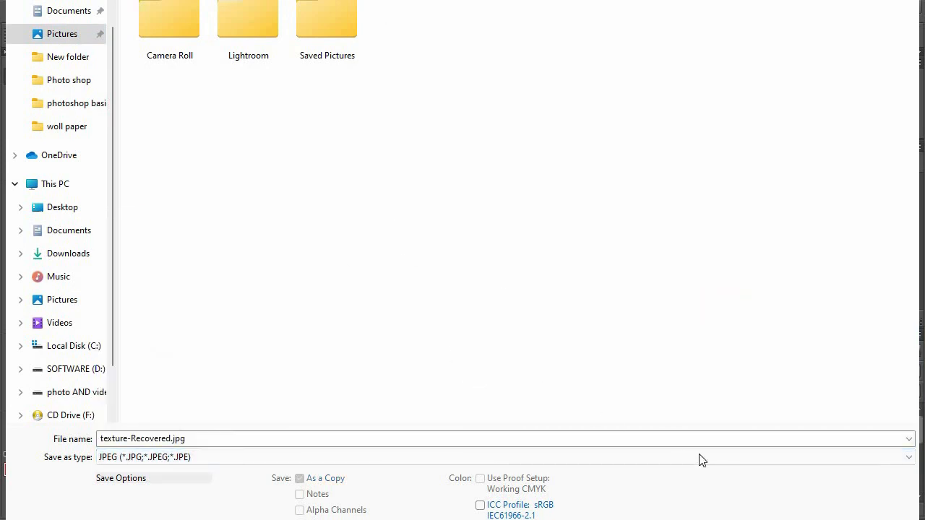
key(Return)
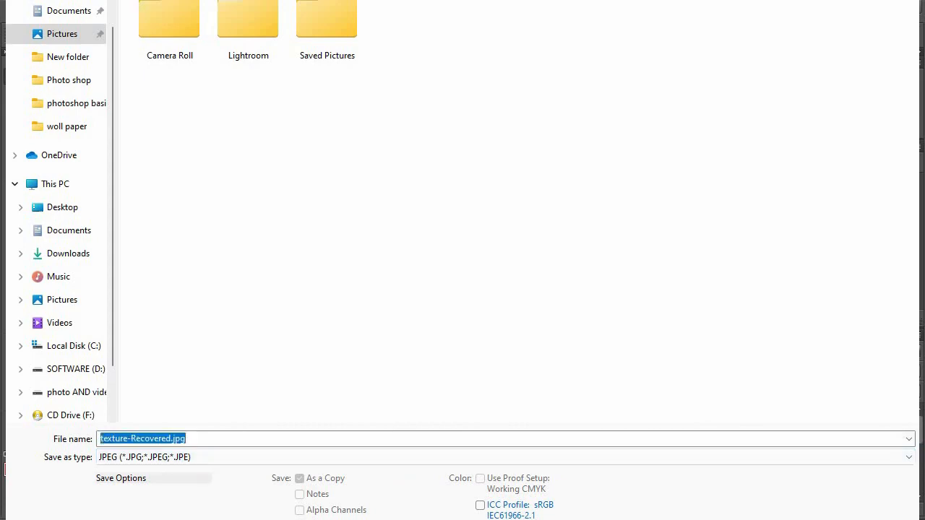
click(410, 167)
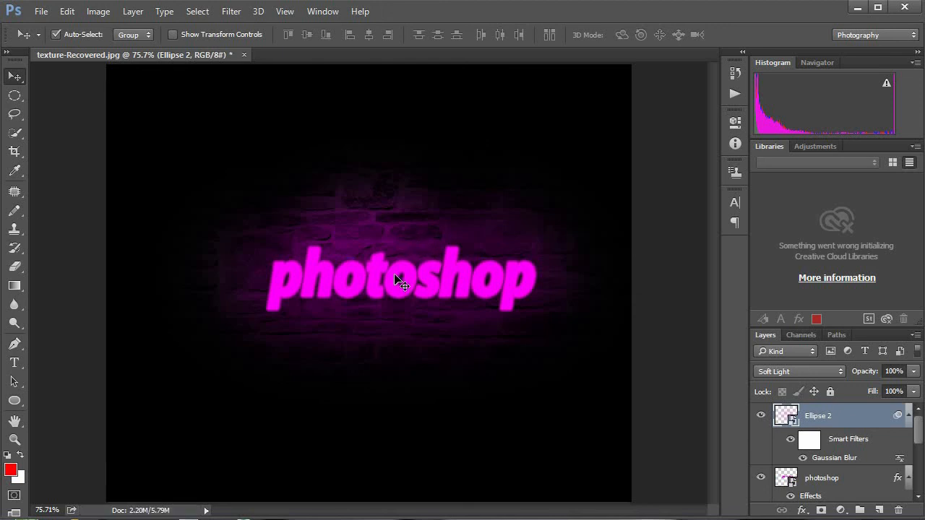
Step: Minimize Photoshop, view the saved texture-Recovered.jpg from the Pictures folder in Photos, and close the viewer
click(857, 8)
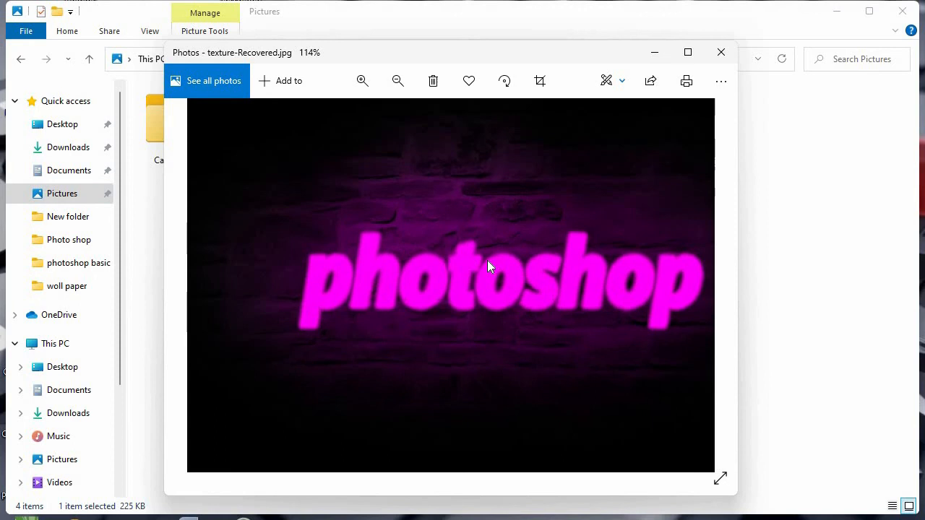
drag(487, 262, 436, 262)
scroll(431, 257, down, 3)
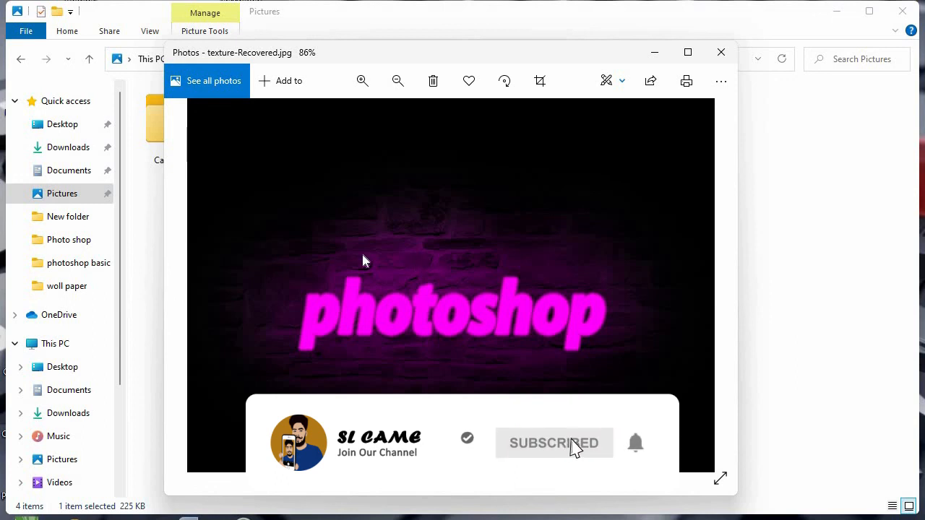
click(720, 54)
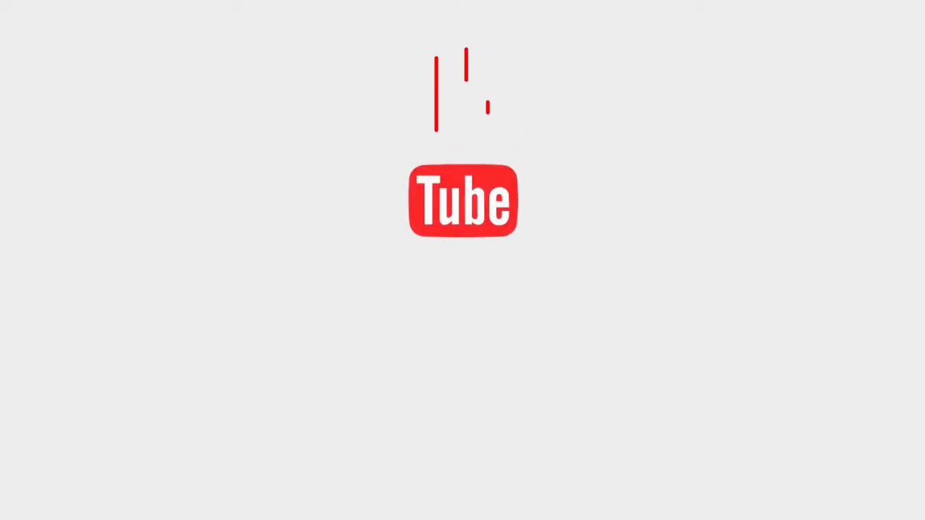